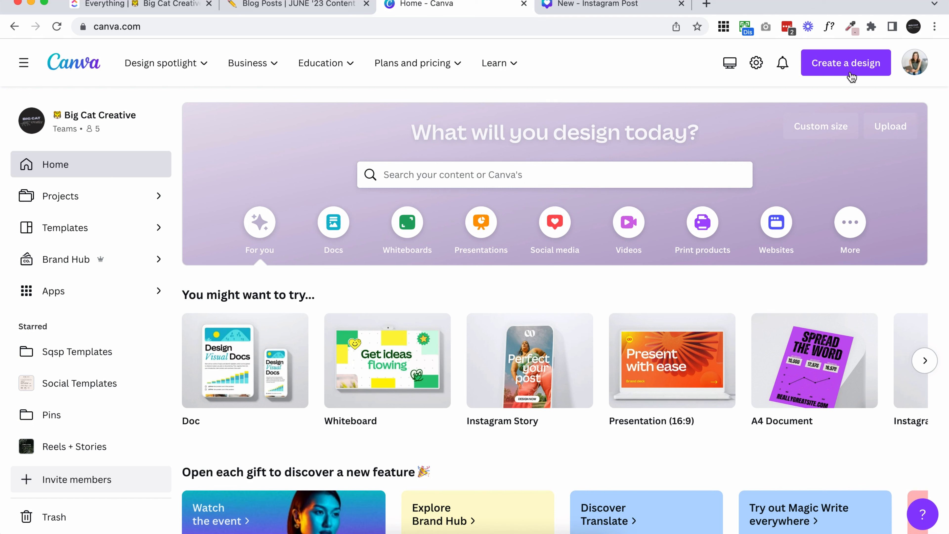
- Create a new design in the Instagram Post (Square) format
click(866, 70)
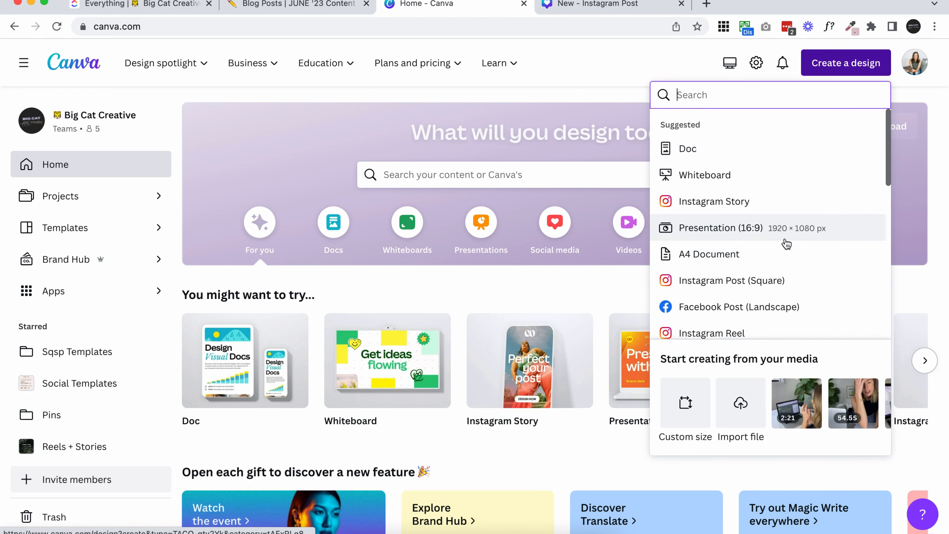
scroll(786, 242, down, 3)
scroll(786, 241, up, 3)
scroll(786, 243, down, 2)
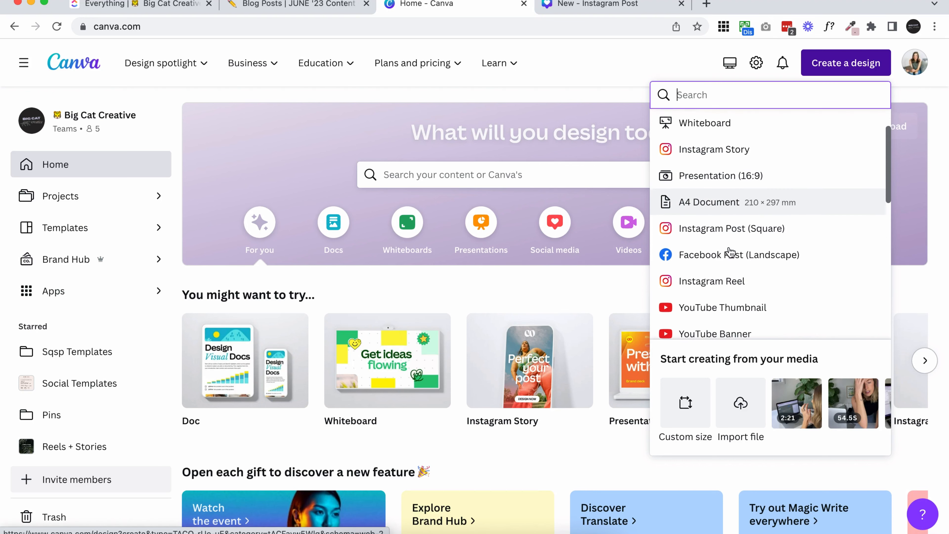
click(845, 232)
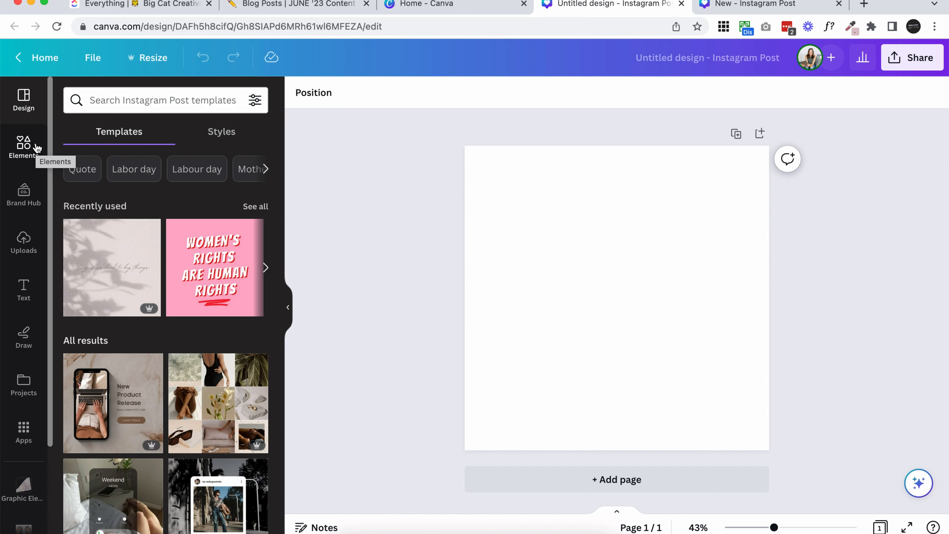
- Add the recently used stock photo of two women on a sofa beneath a staircase to the page
click(23, 241)
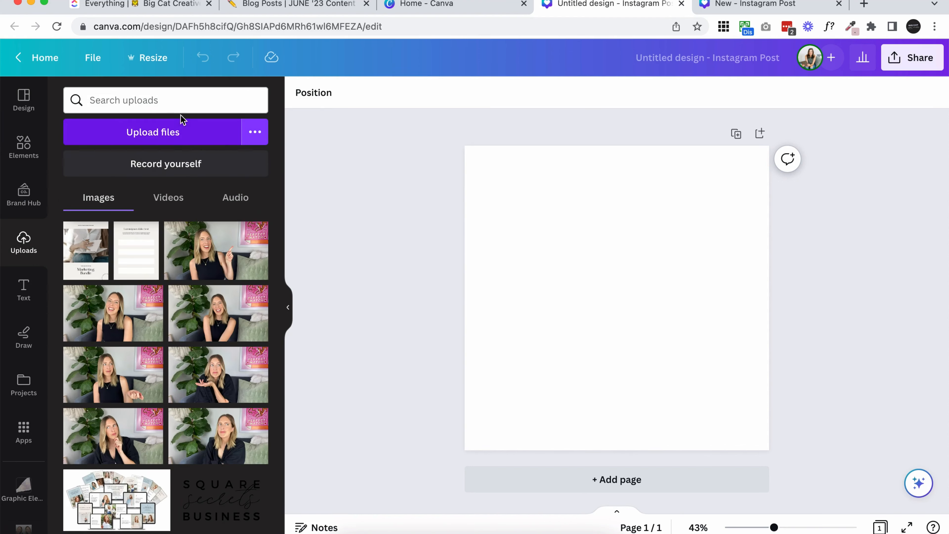
click(17, 149)
scroll(254, 258, down, 10)
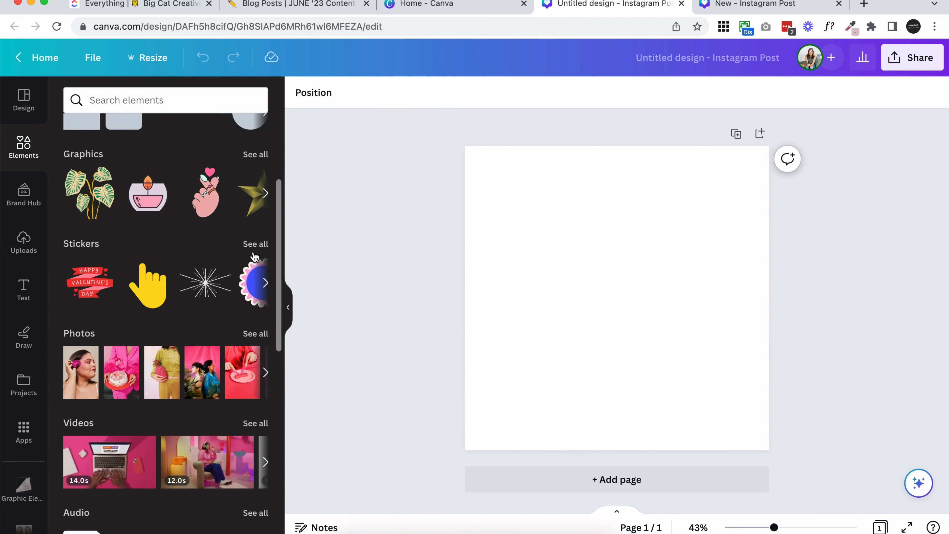
click(256, 158)
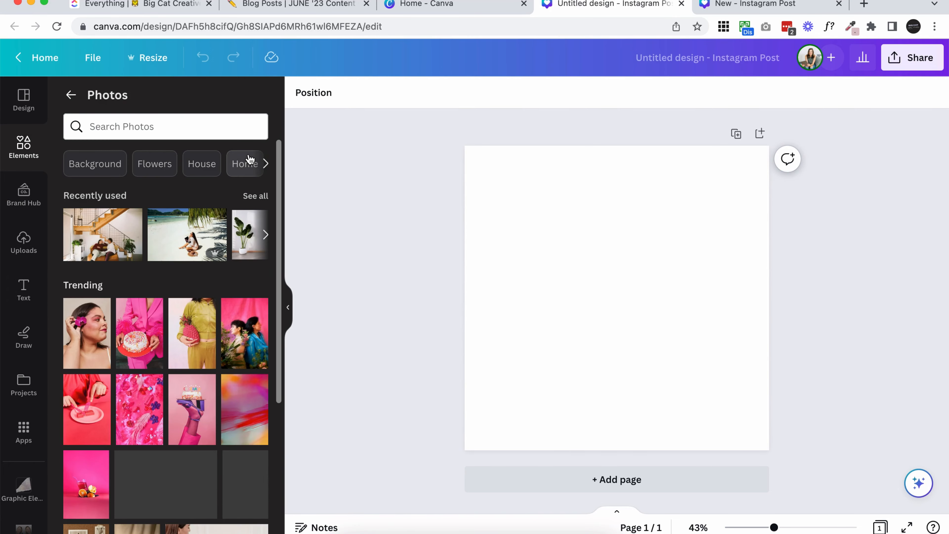
click(102, 234)
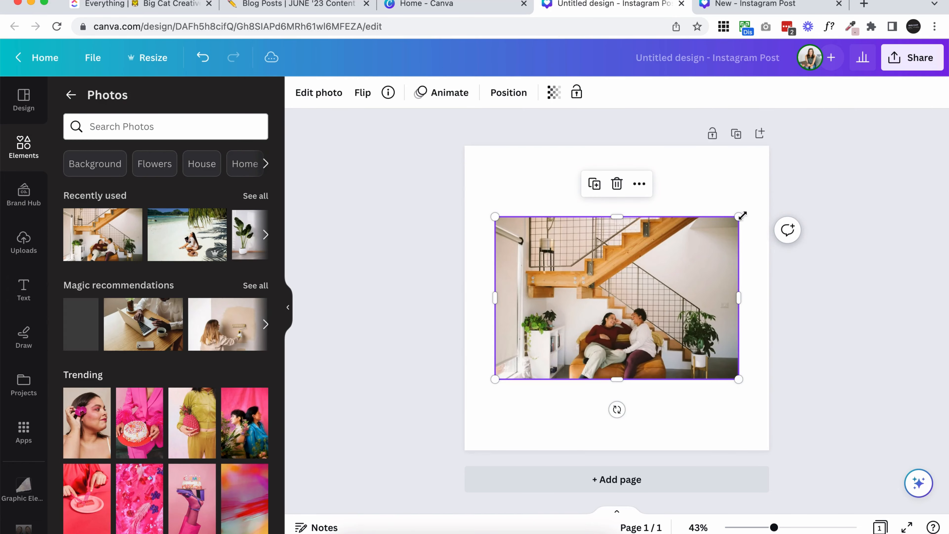
- Enlarge the photo beyond the page width and position it so the two women sit centred above a blank strip
drag(739, 217, 836, 149)
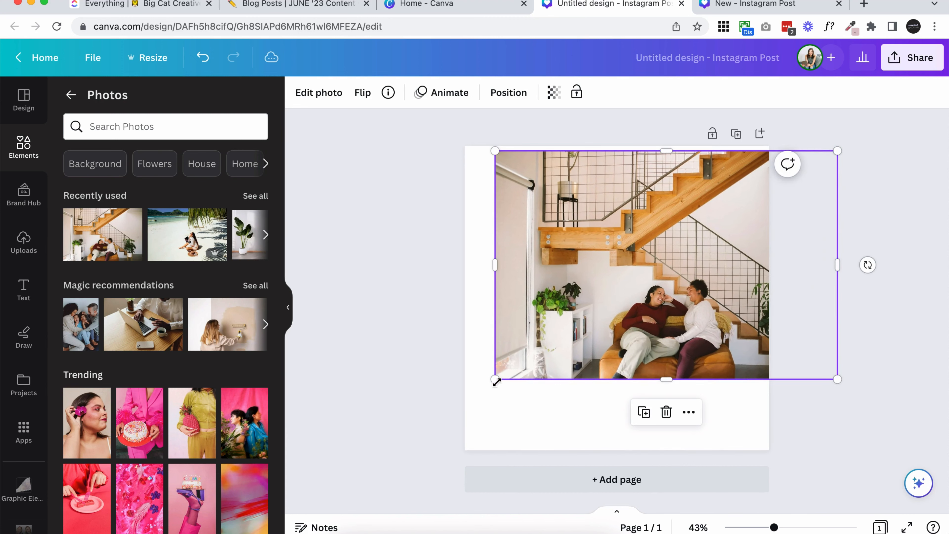
drag(495, 380, 387, 452)
drag(717, 304, 718, 255)
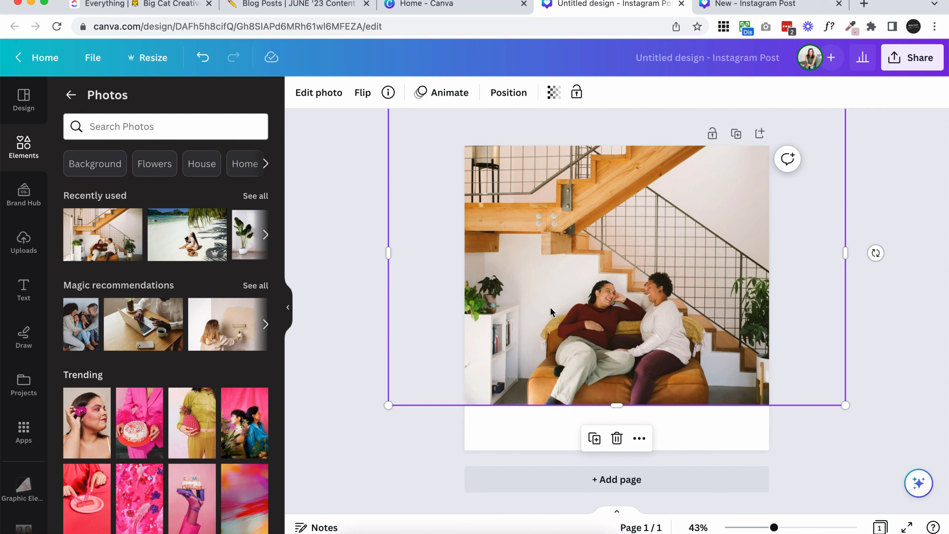
drag(663, 350, 664, 314)
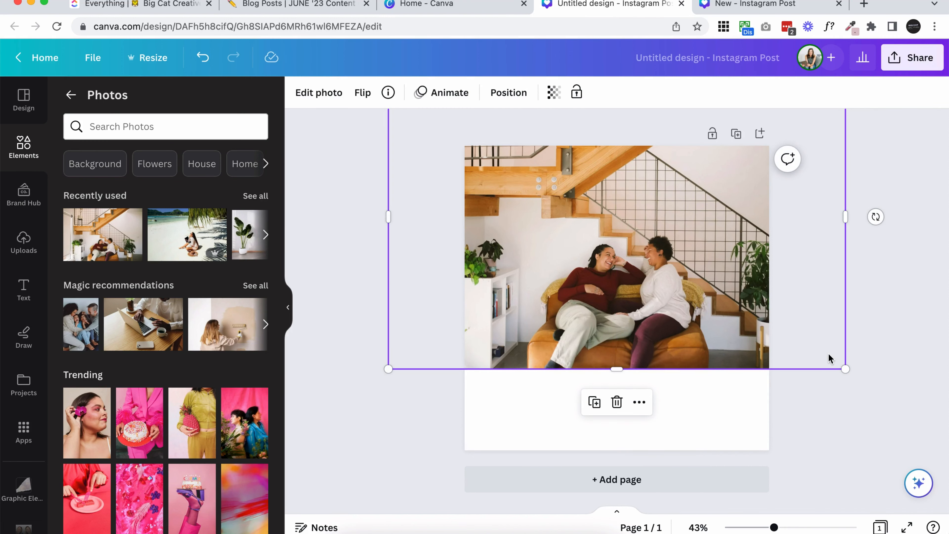
drag(844, 365, 861, 383)
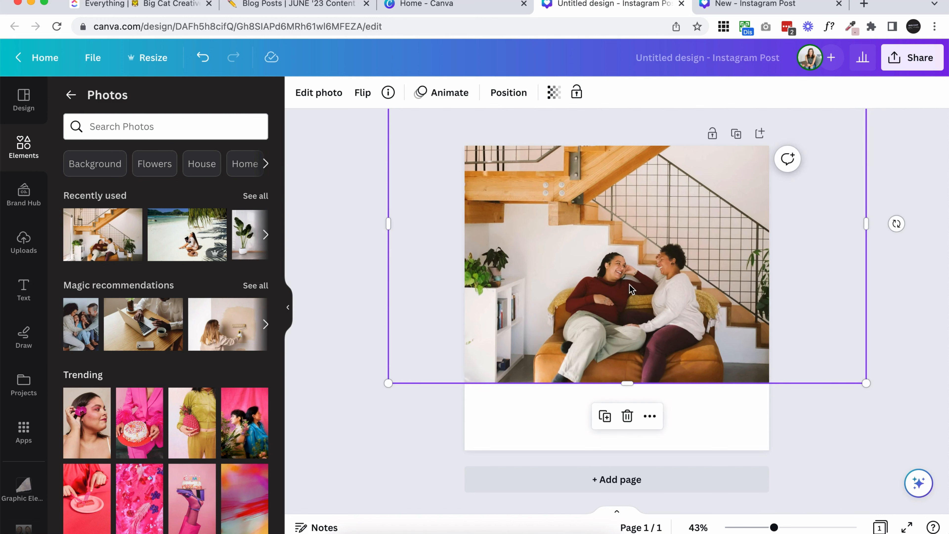
drag(626, 286, 615, 283)
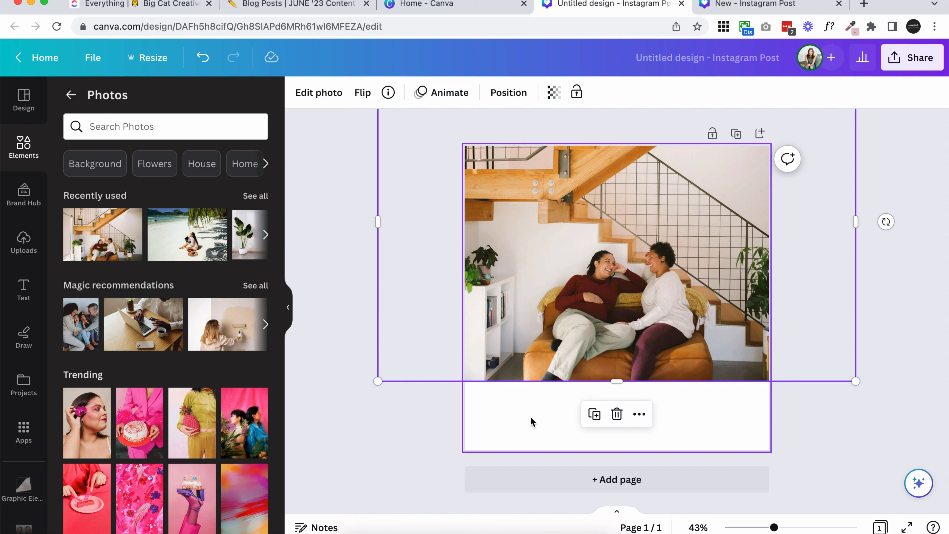
- Remove the photo's background with BG Remover and inspect the cutout's edges up close
click(533, 409)
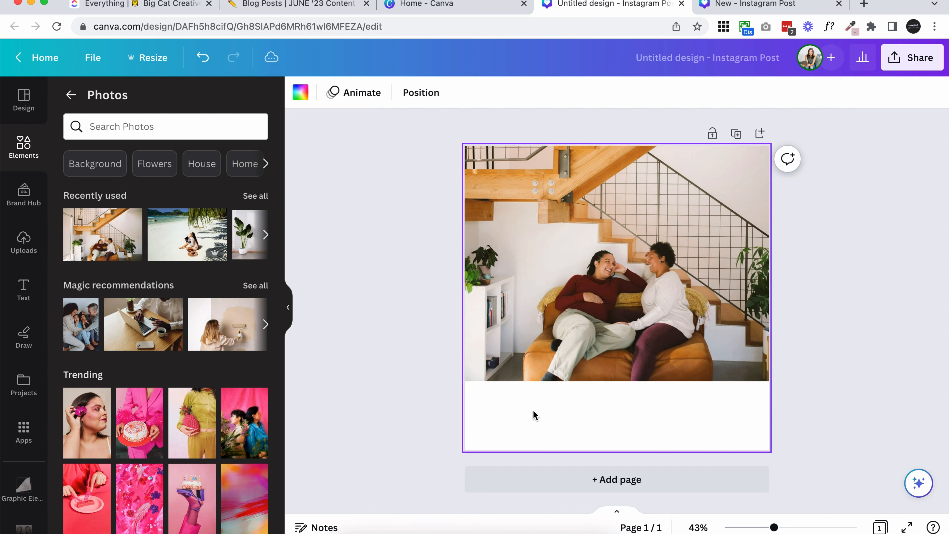
click(573, 297)
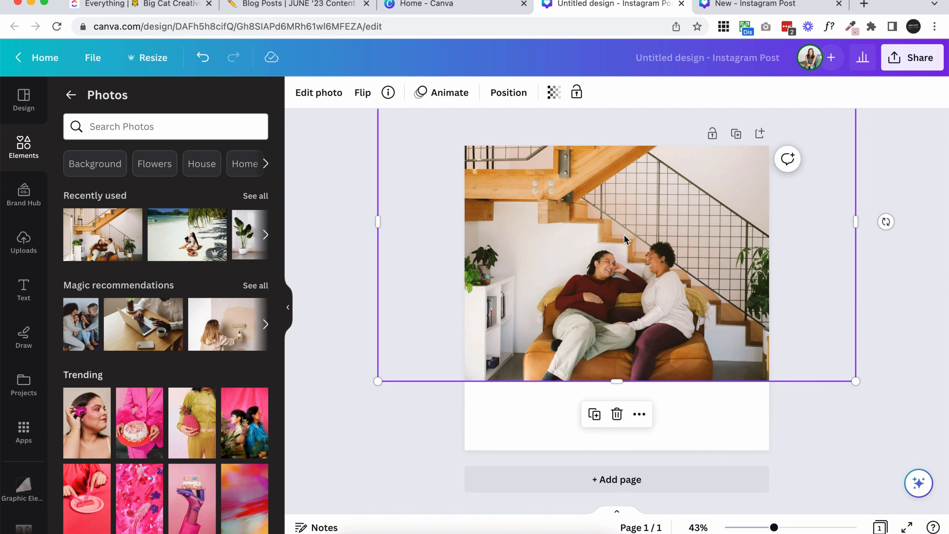
click(343, 99)
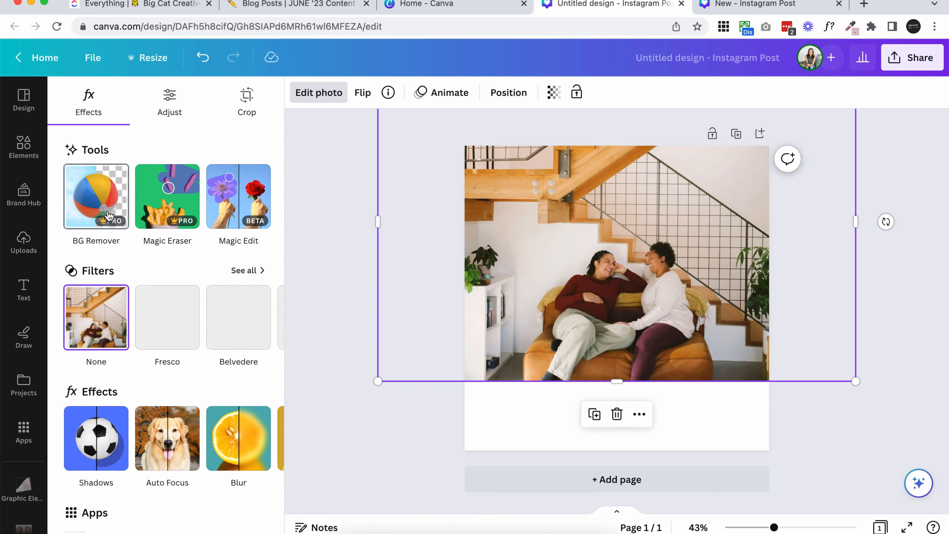
click(110, 179)
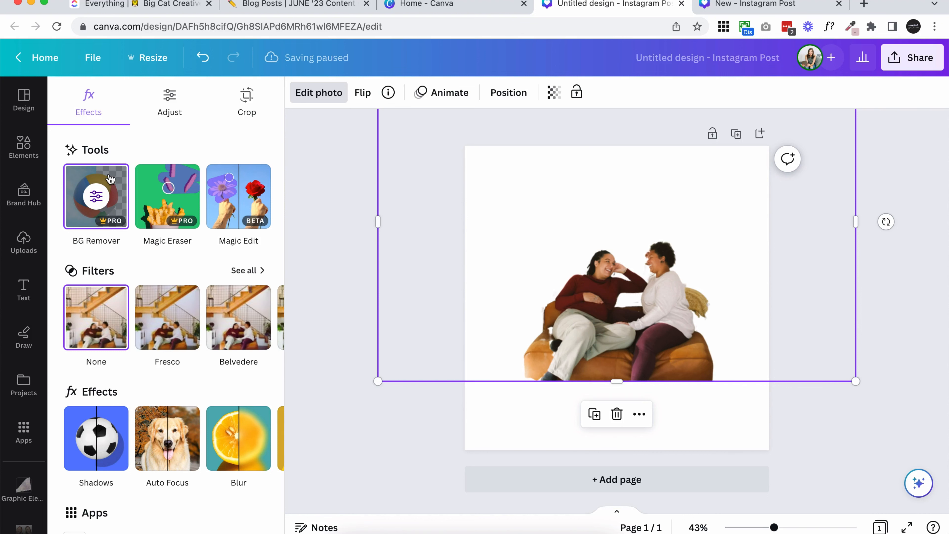
scroll(697, 318, up, 10)
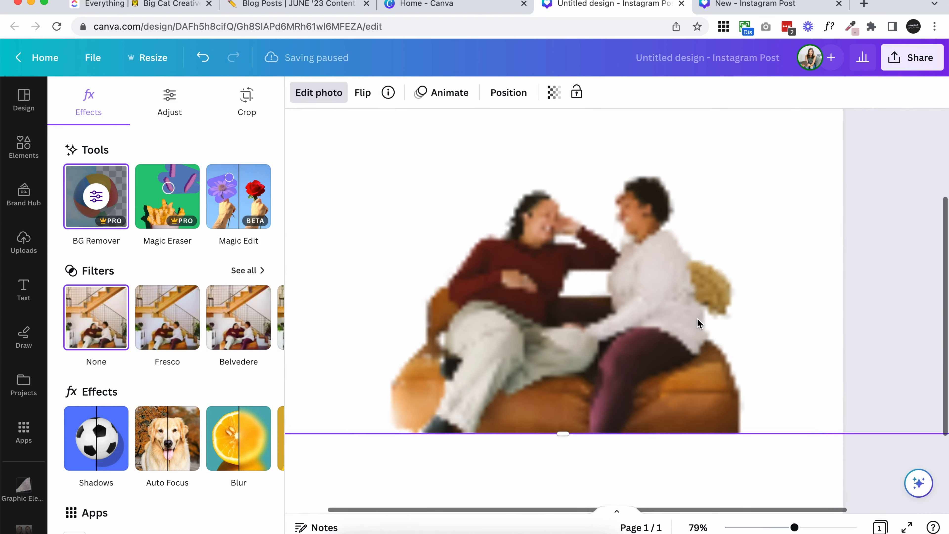
scroll(697, 318, down, 6)
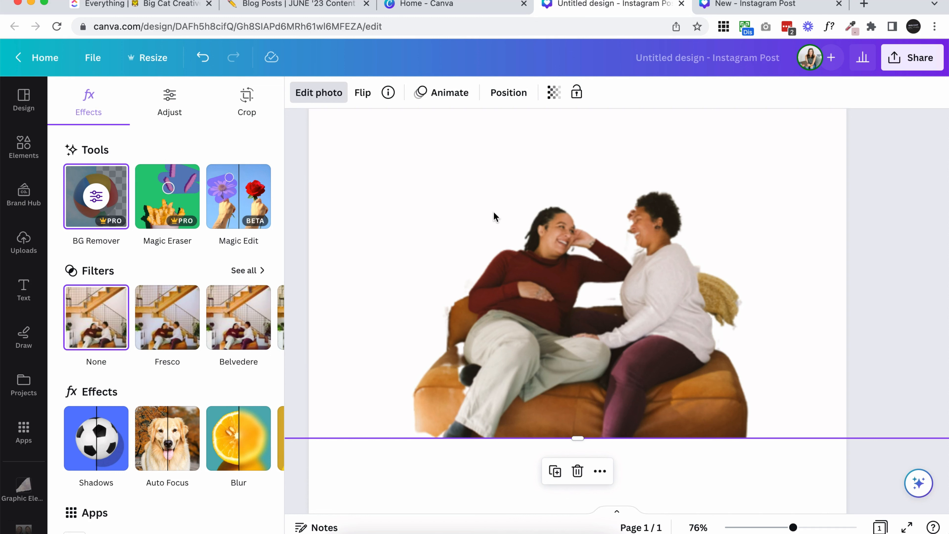
scroll(615, 246, up, 5)
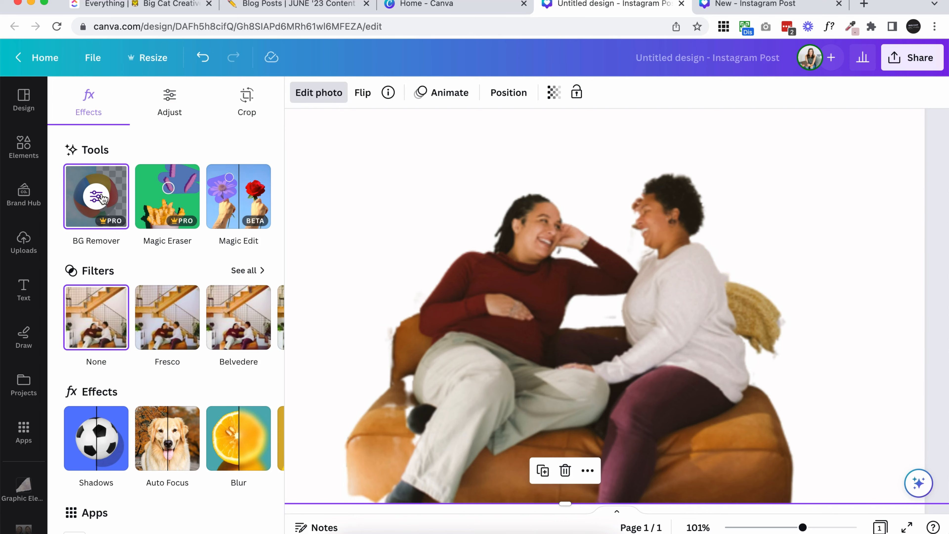
- Open the Background Remover's brush settings and turn on the original image display to compare it with the cutout around the women's faces
click(97, 197)
scroll(568, 266, down, 3)
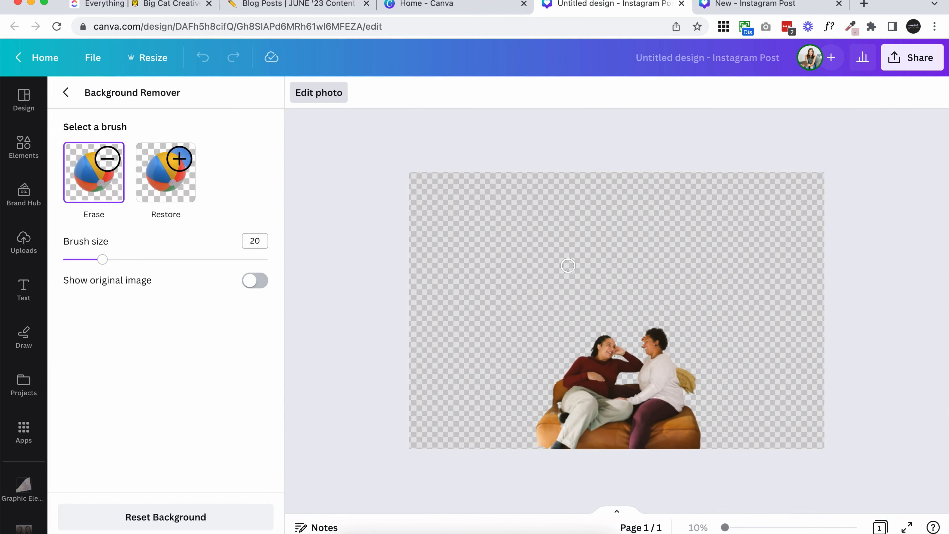
scroll(568, 266, up, 5)
scroll(852, 399, up, 5)
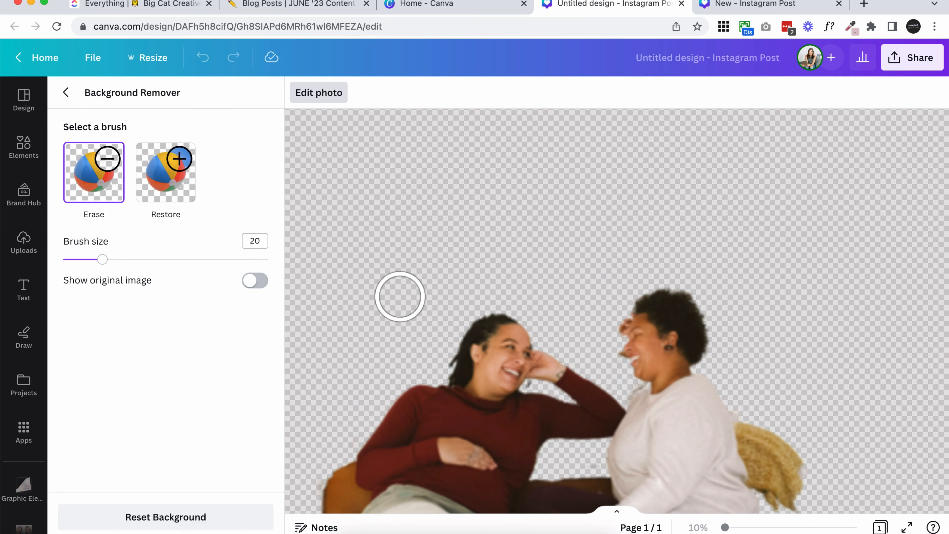
scroll(515, 329, up, 3)
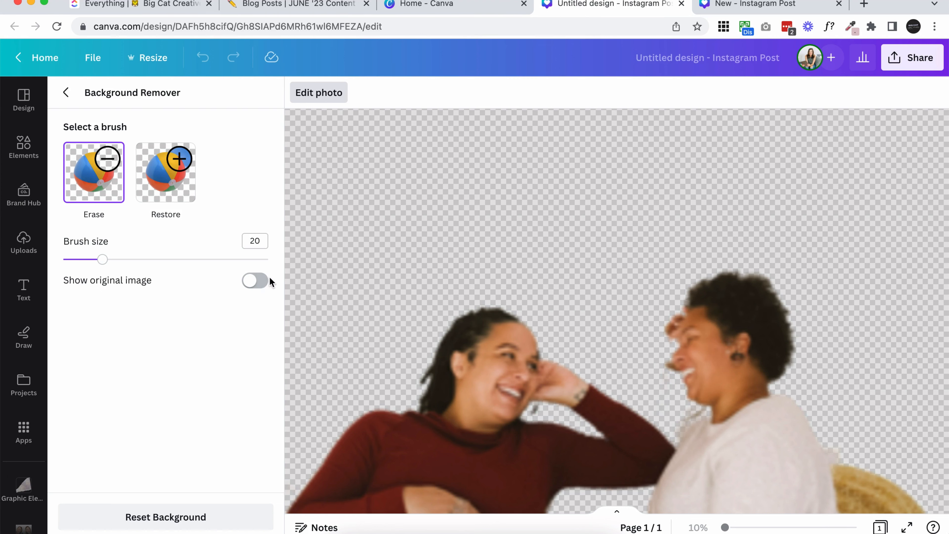
click(254, 288)
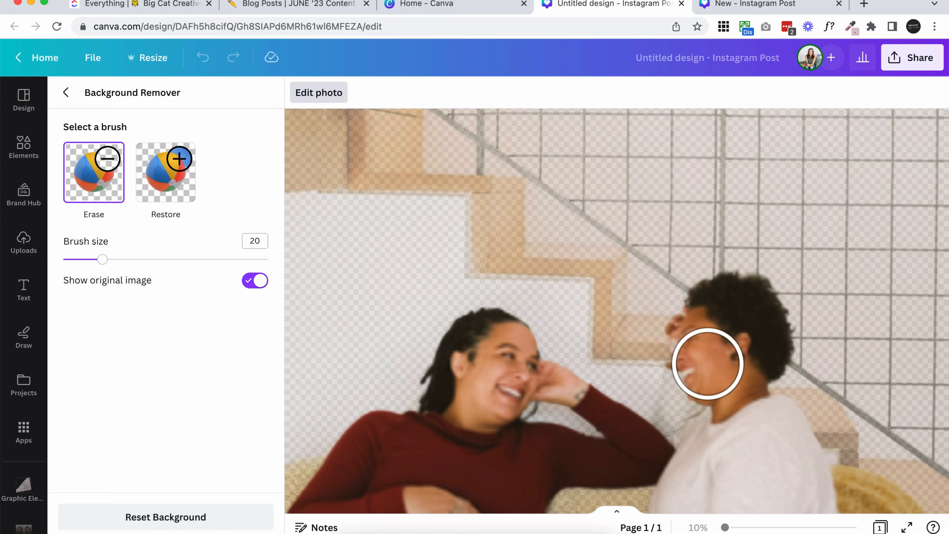
scroll(752, 391, up, 5)
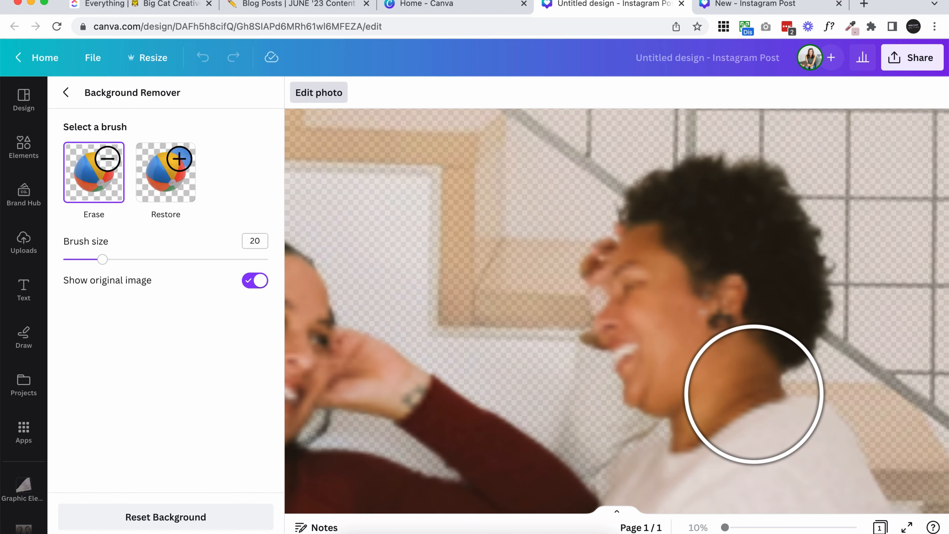
scroll(753, 391, down, 1)
mouse_move(752, 386)
mouse_down()
mouse_move(621, 445)
mouse_move(644, 438)
mouse_move(649, 381)
mouse_up()
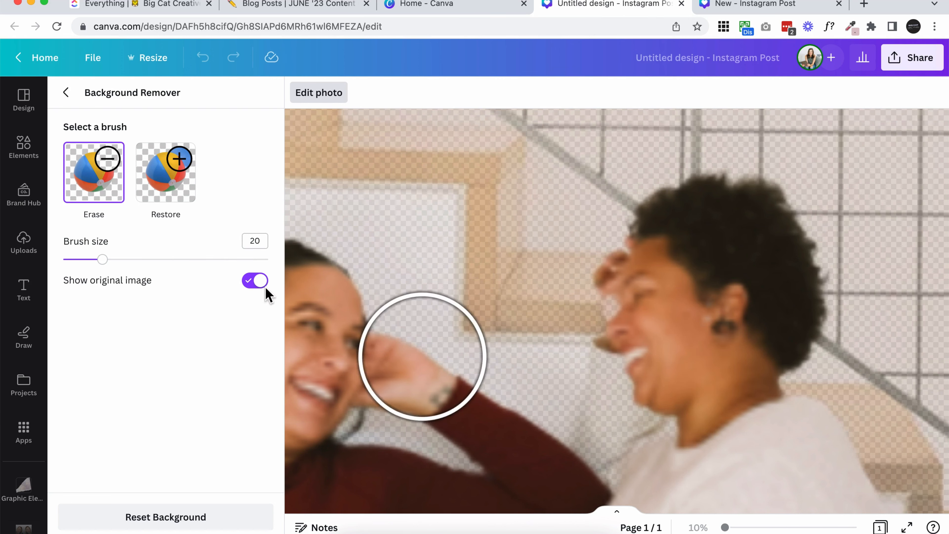
click(256, 283)
click(256, 285)
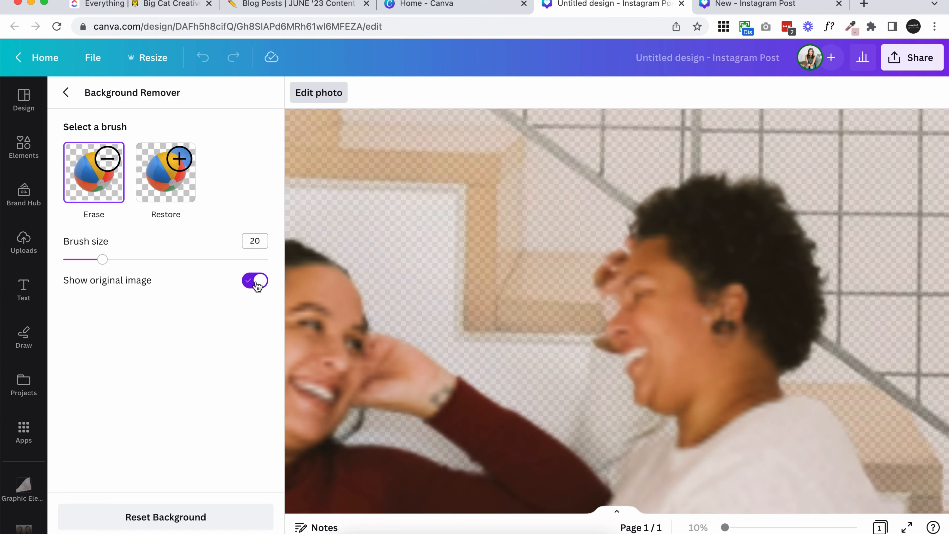
click(256, 285)
click(256, 285)
- Restore the missing sleeve, hand and face area of the woman in the white sweater with a size 6 Restore brush, with the original image hidden
click(162, 181)
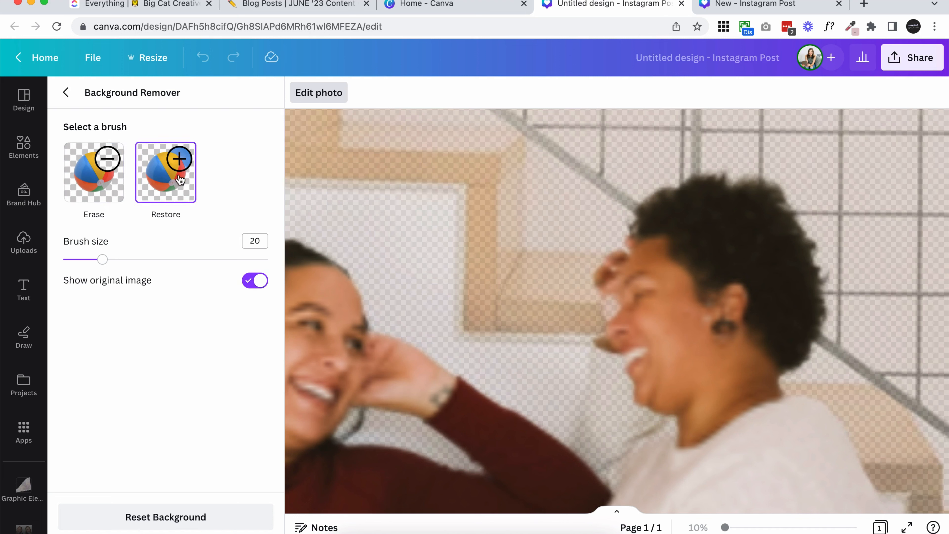
drag(97, 263, 74, 262)
mouse_move(672, 395)
mouse_down()
mouse_move(652, 450)
mouse_move(615, 472)
mouse_move(643, 389)
mouse_move(641, 330)
mouse_move(599, 454)
mouse_up()
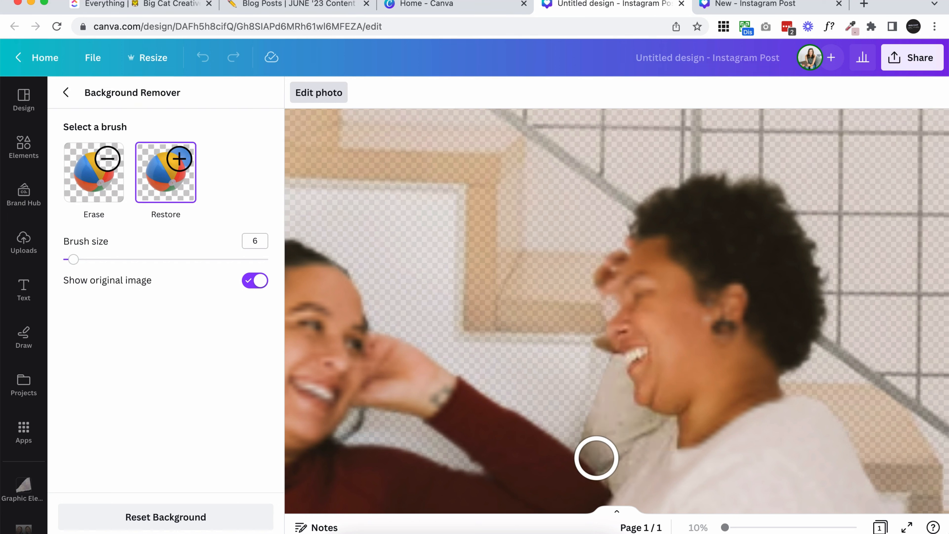
click(262, 285)
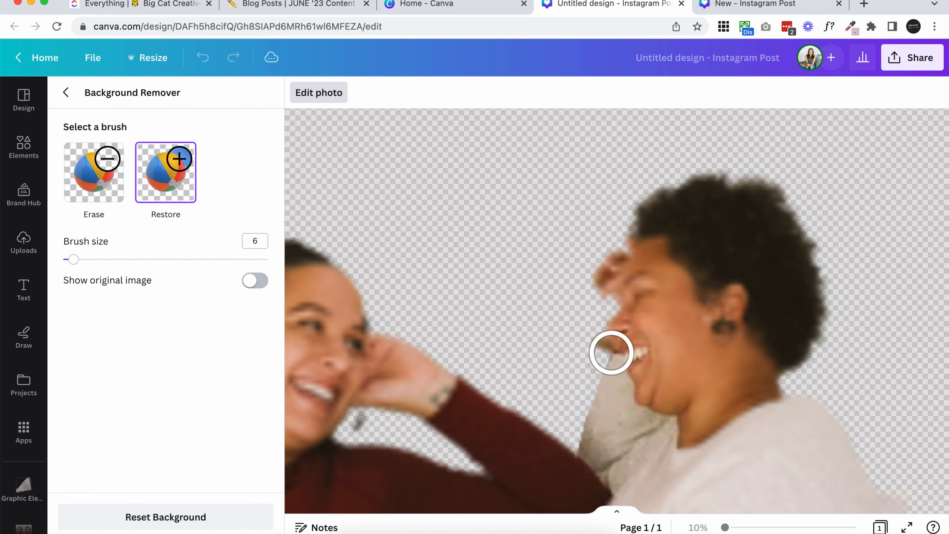
drag(611, 353, 597, 441)
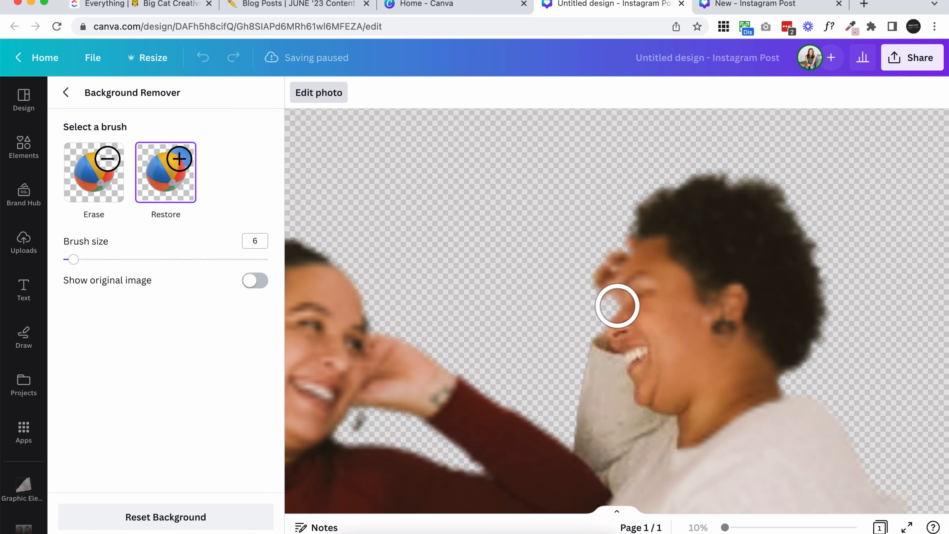
mouse_move(616, 278)
mouse_down()
mouse_move(600, 369)
mouse_move(627, 322)
mouse_up()
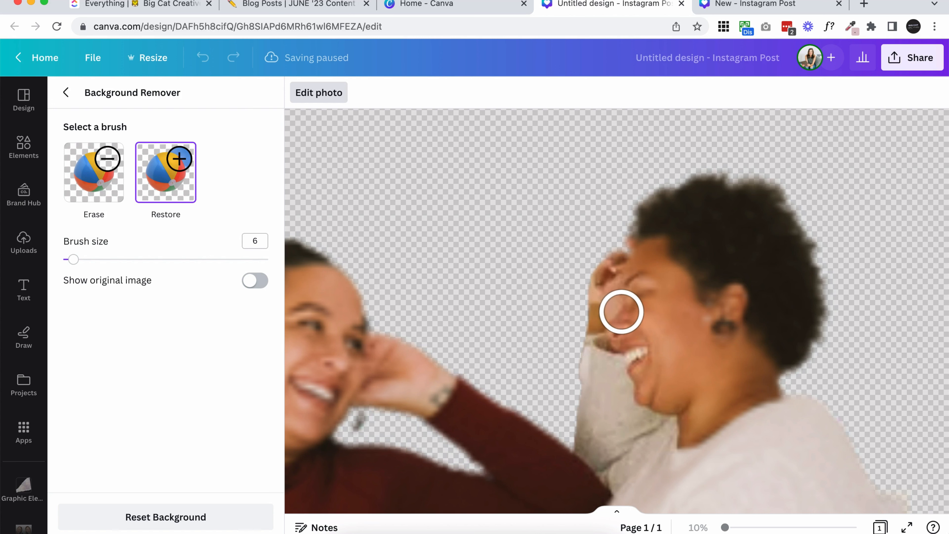
- Restore a round spot of background beside the raised hand and remove it again with the Erase brush
click(566, 292)
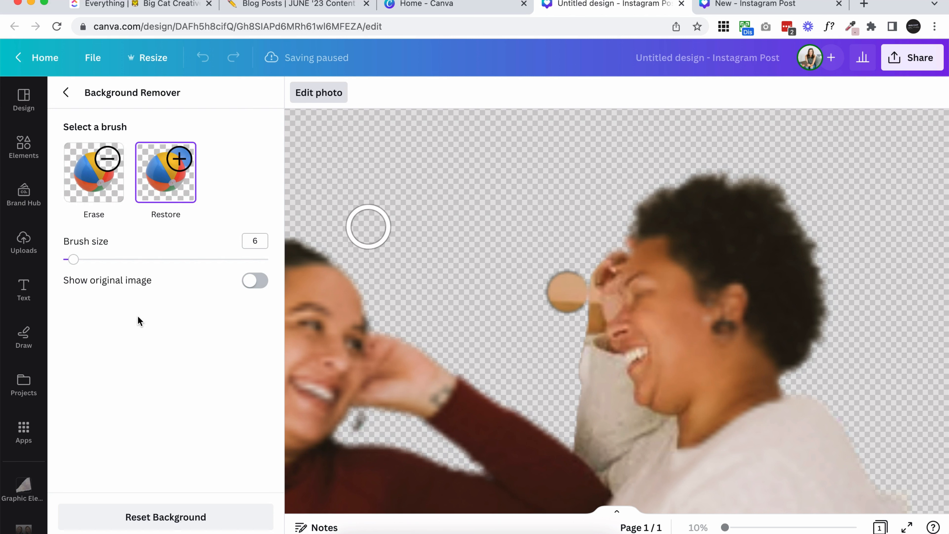
click(92, 190)
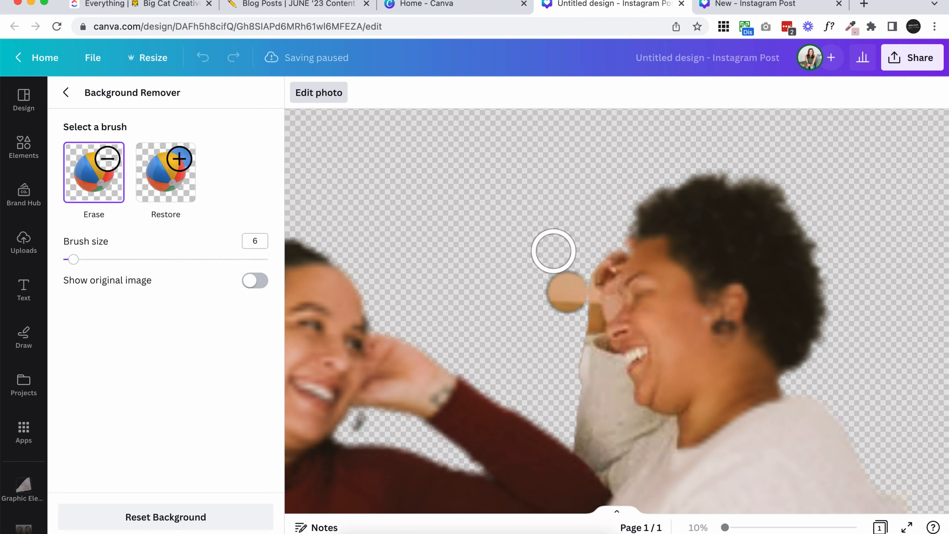
mouse_move(553, 251)
mouse_down()
mouse_move(545, 283)
mouse_move(562, 283)
mouse_move(568, 307)
mouse_move(571, 269)
mouse_move(566, 296)
mouse_up()
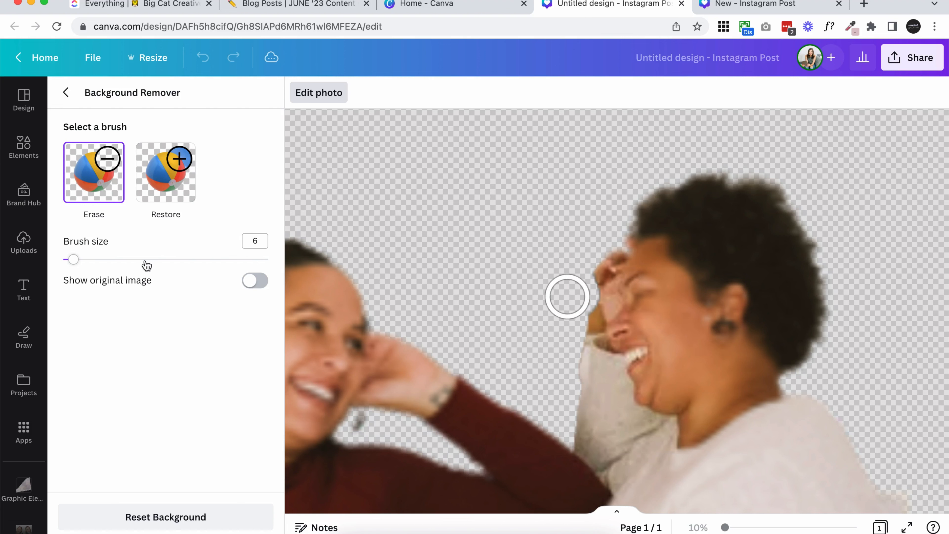
- Erase the leftover fringe along the raised hand and white sleeve with a size 4 Erase brush
drag(74, 261, 70, 260)
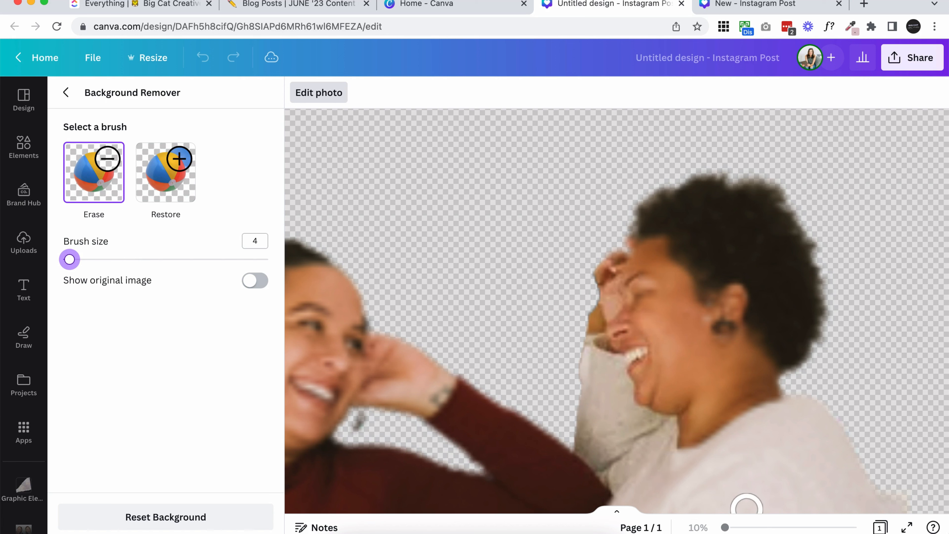
scroll(519, 324, up, 5)
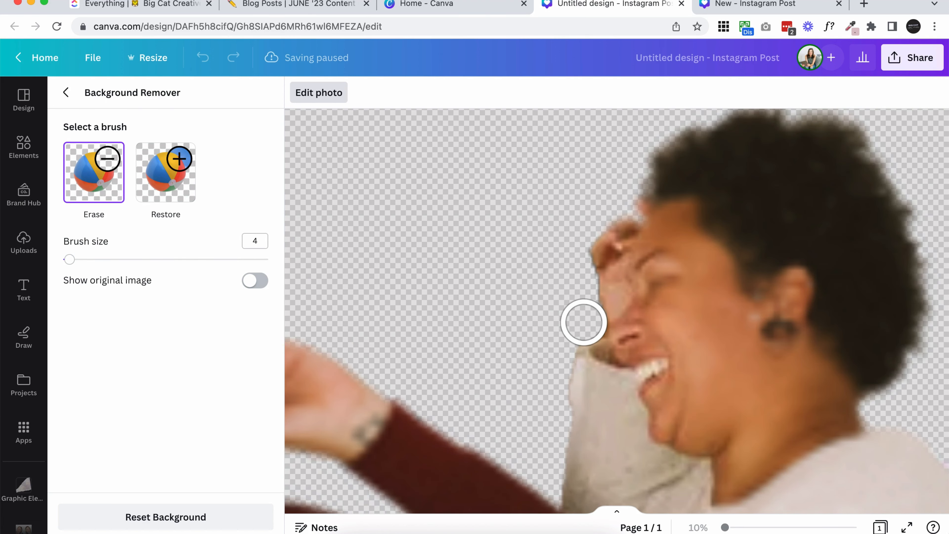
mouse_move(583, 323)
mouse_down()
mouse_move(567, 347)
mouse_move(547, 447)
mouse_up()
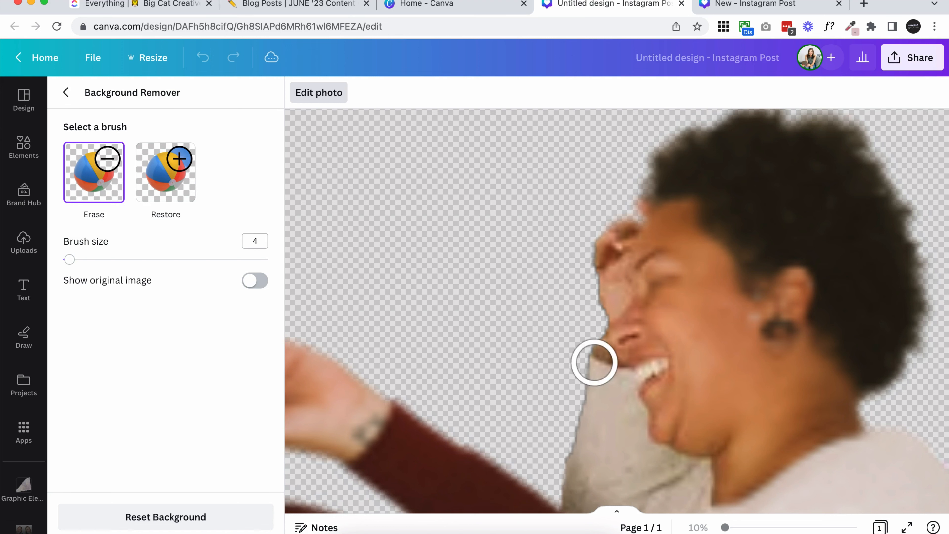
- Restore the missing left edge of the leather sofa with a size 15 Restore brush
scroll(648, 363, down, 10)
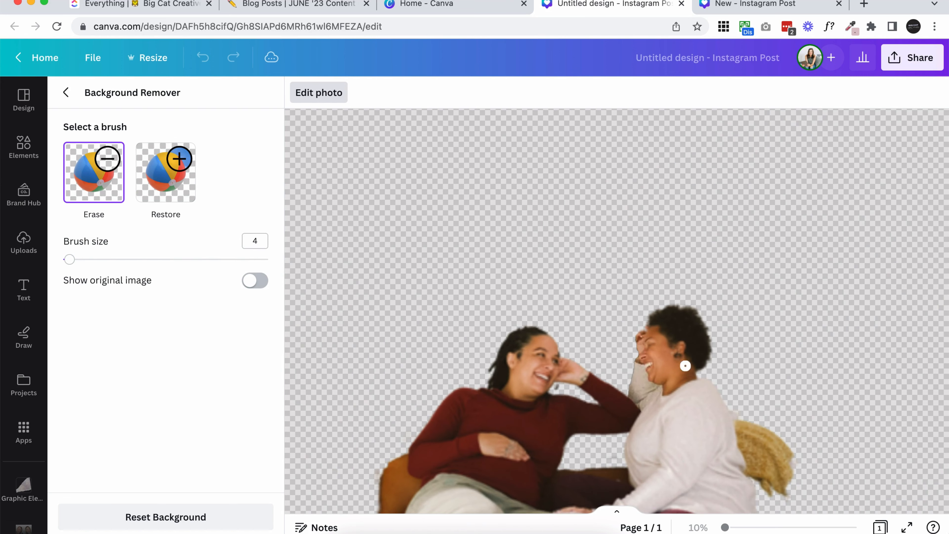
scroll(743, 372, down, 3)
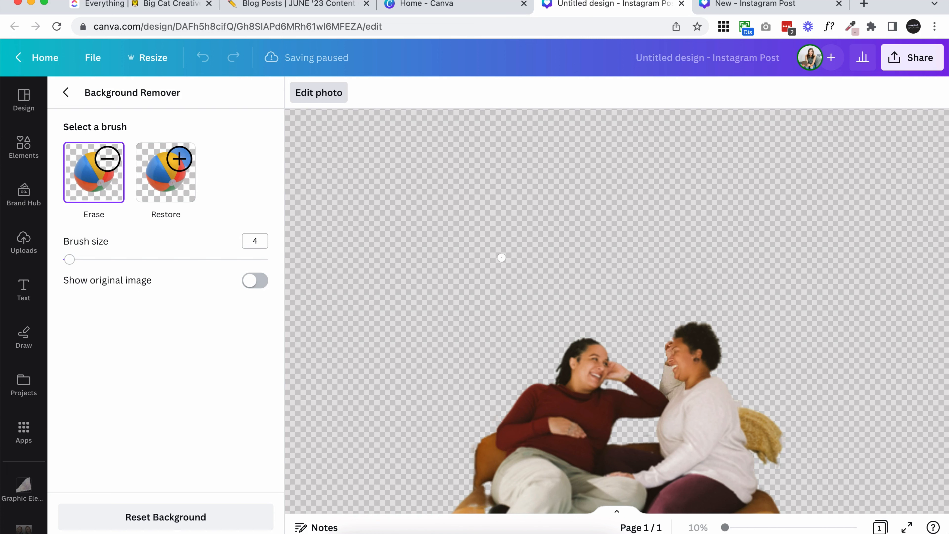
click(176, 202)
scroll(622, 438, up, 5)
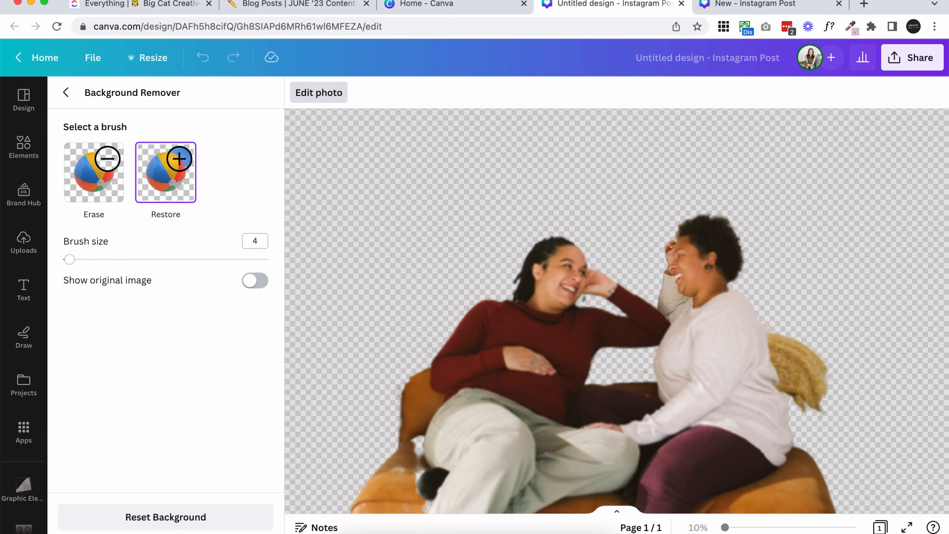
click(94, 172)
drag(69, 259, 92, 259)
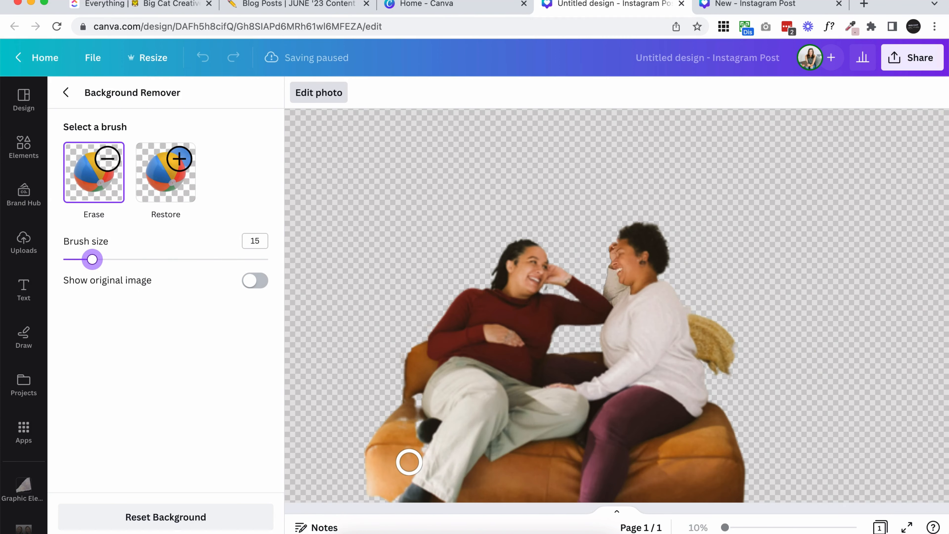
click(168, 175)
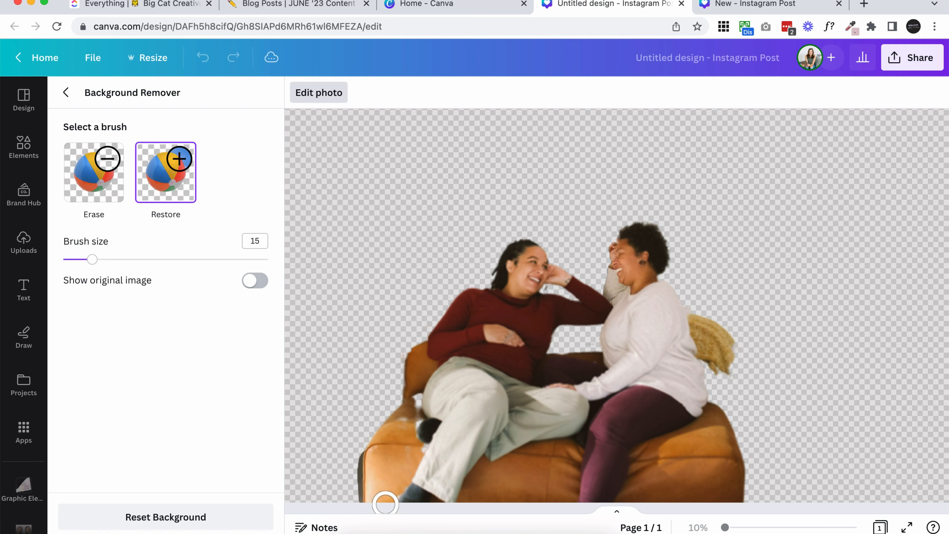
- Show the original image and restore the mustard blanket beside and behind the women with the size 15 Restore brush
click(250, 281)
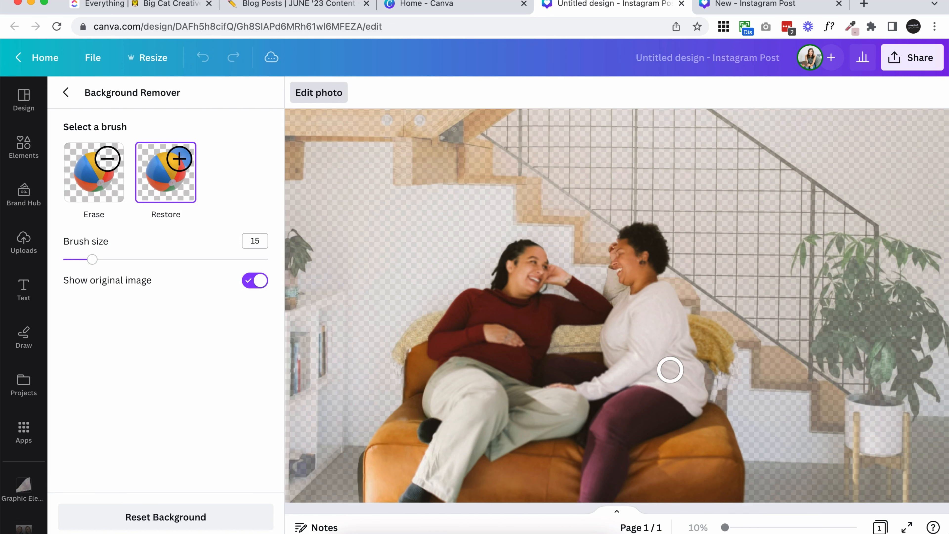
drag(711, 414, 712, 378)
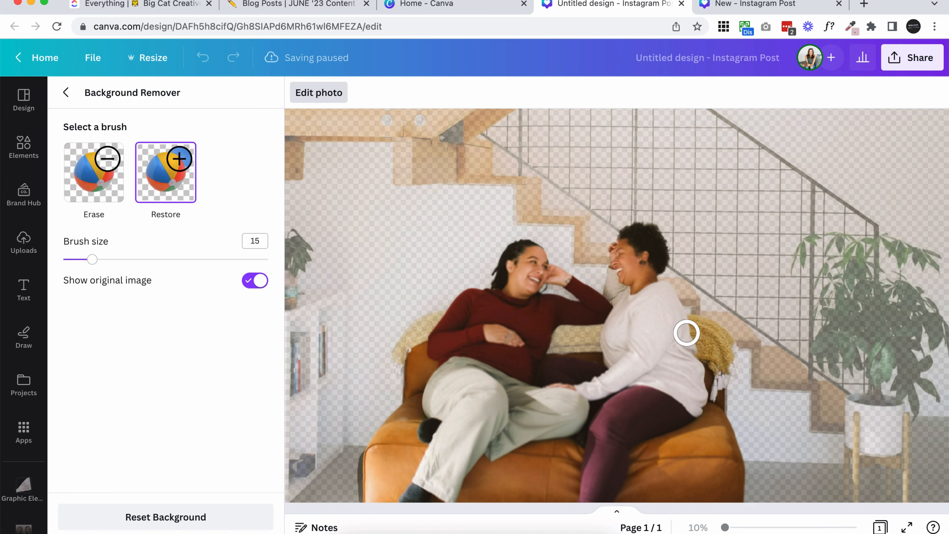
mouse_move(614, 331)
mouse_down()
mouse_move(546, 340)
mouse_move(555, 348)
mouse_move(608, 339)
mouse_up()
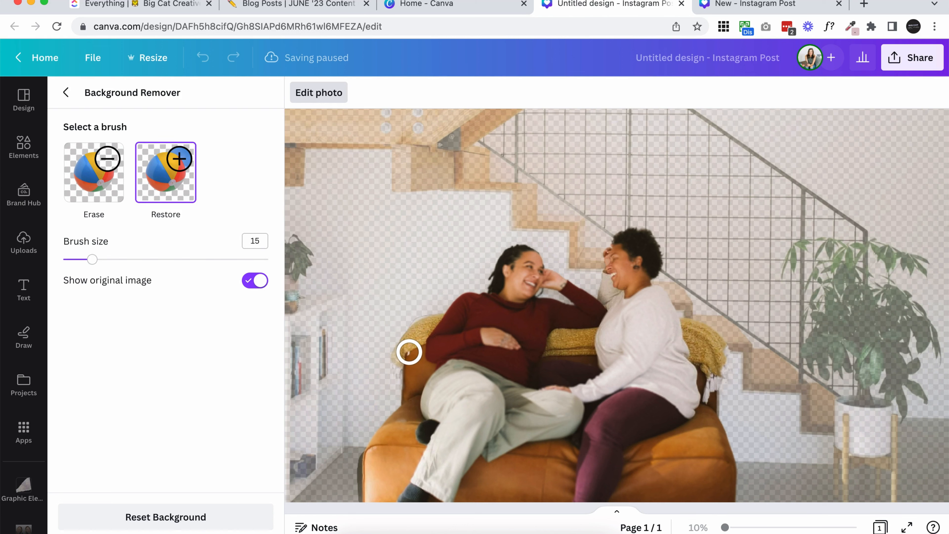
drag(403, 359, 420, 364)
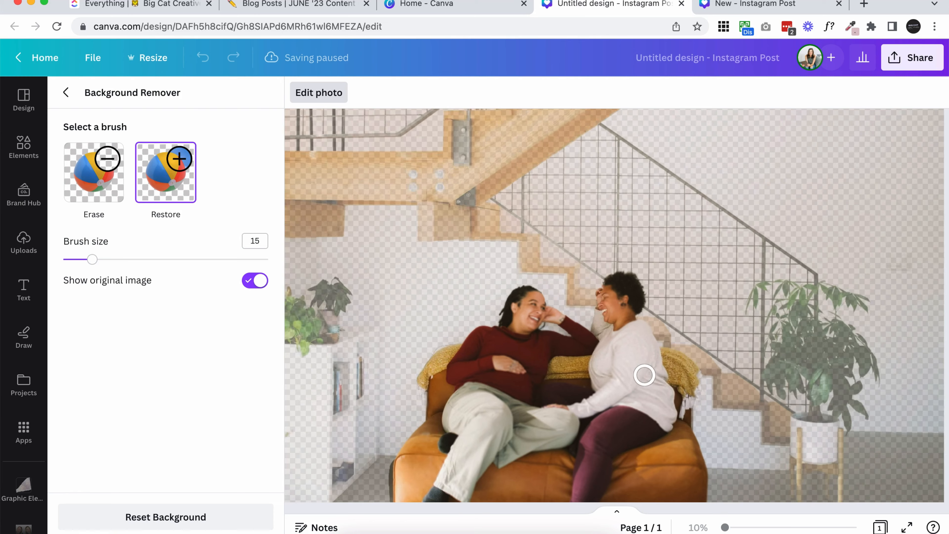
- Restore the blanket's tassels and outer edges on both sides of the sofa with a size 8 Restore brush
scroll(720, 443, up, 5)
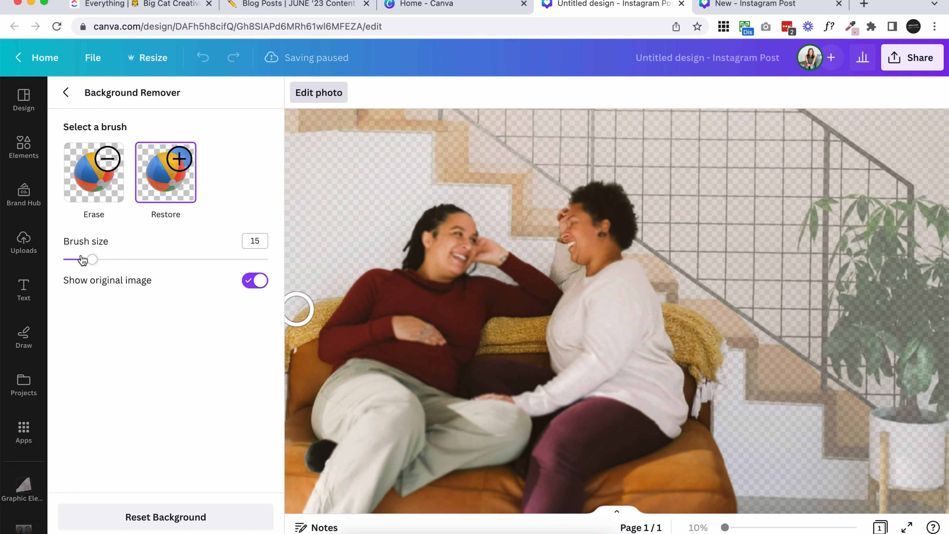
drag(83, 260, 77, 259)
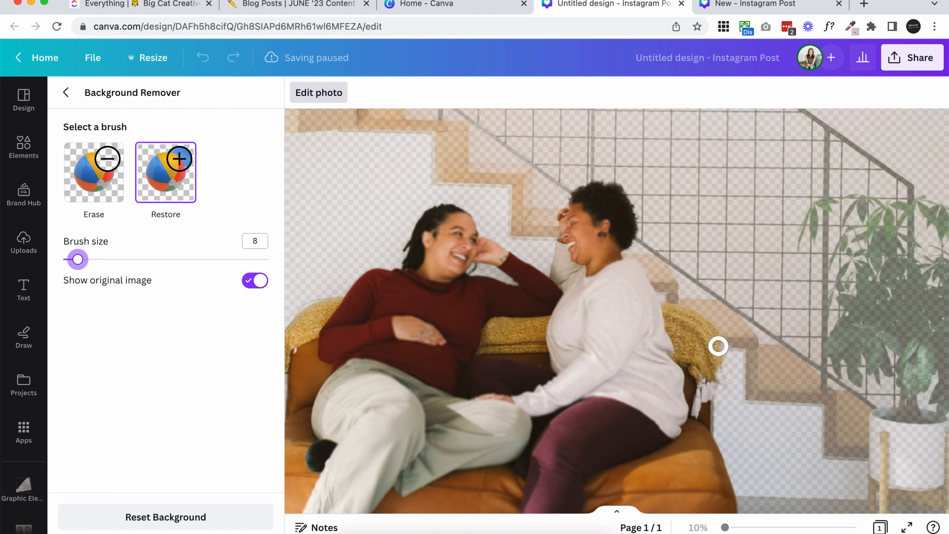
drag(718, 346, 711, 369)
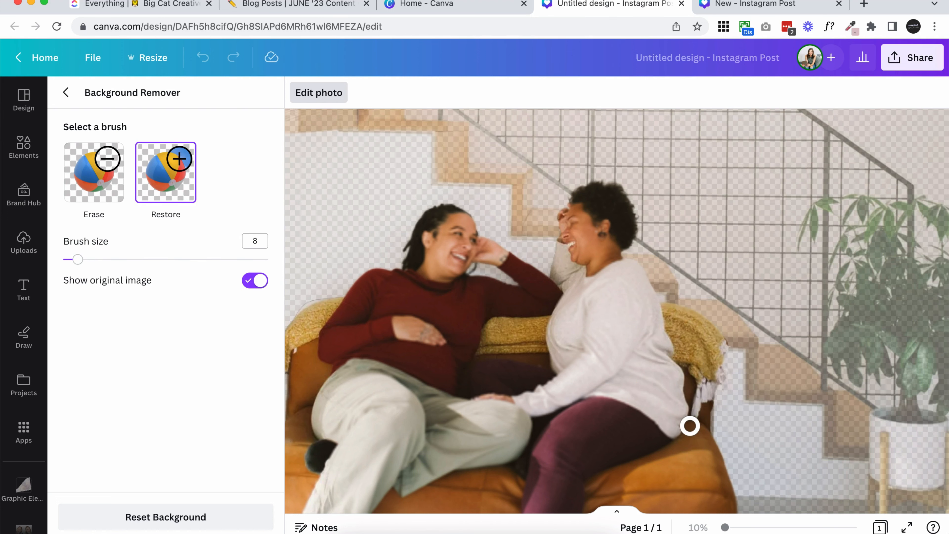
scroll(690, 425, up, 2)
scroll(702, 406, up, 1)
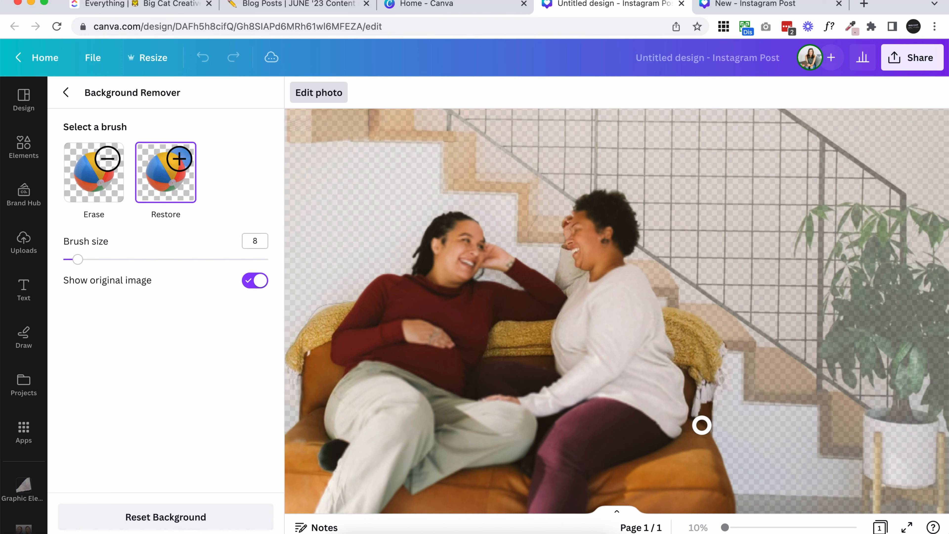
scroll(596, 425, down, 2)
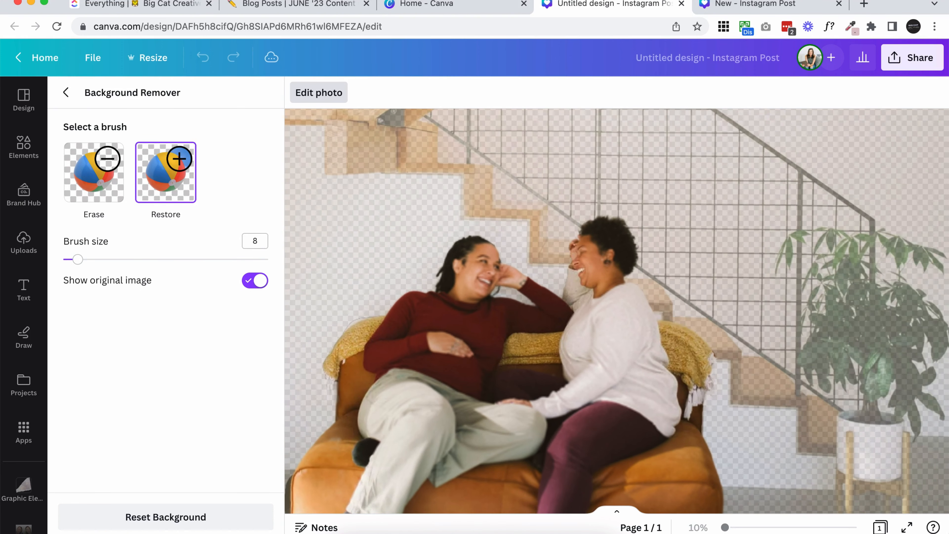
scroll(358, 355, down, 1)
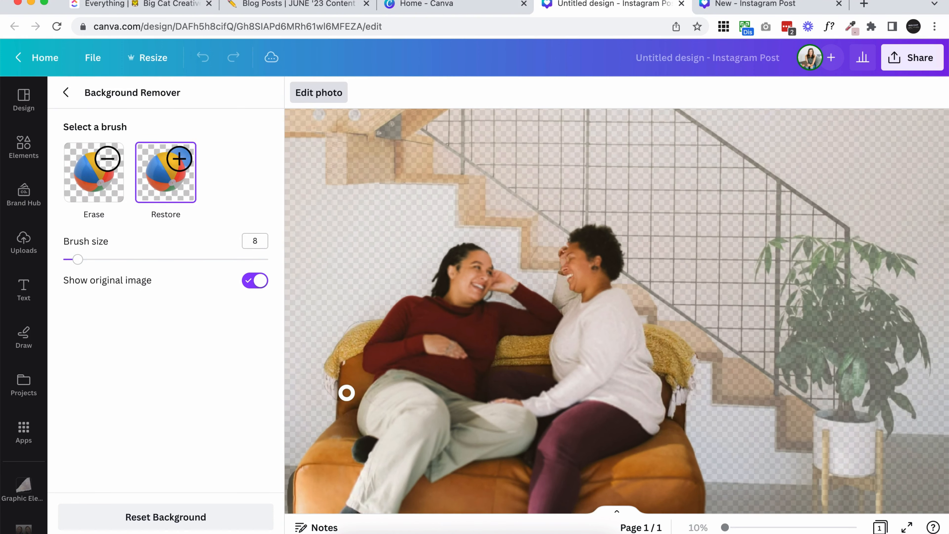
scroll(346, 392, down, 2)
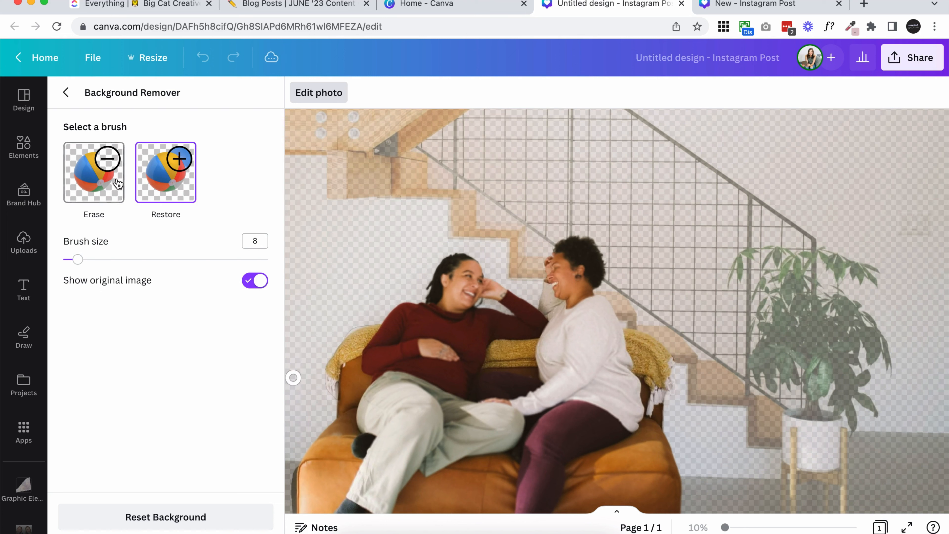
- Switch to the Erase brush, then leave the Background Remover settings and deselect the finished cutout
click(94, 174)
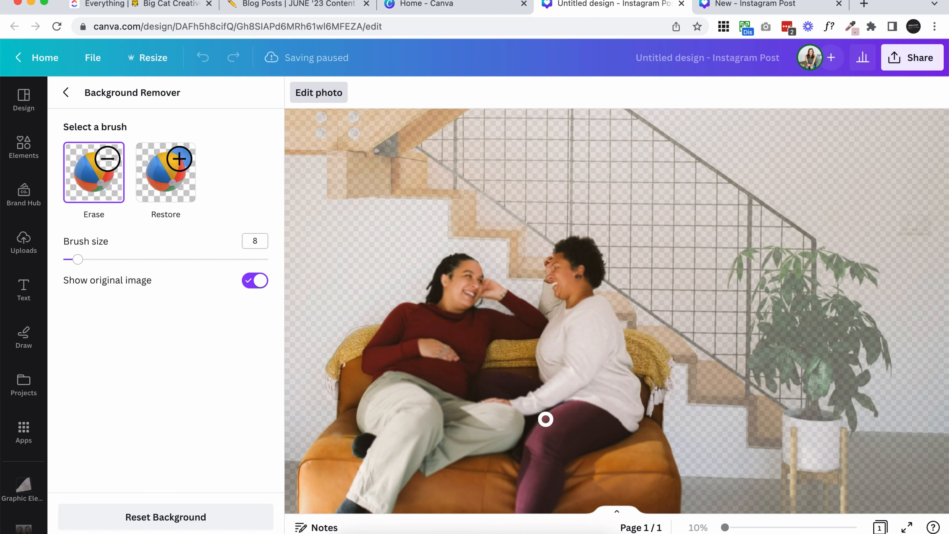
scroll(544, 423, down, 2)
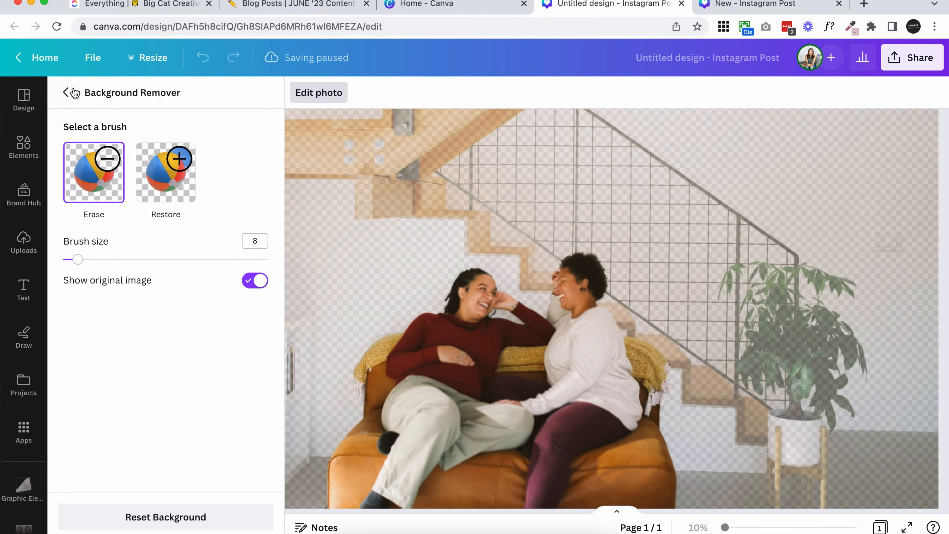
click(66, 93)
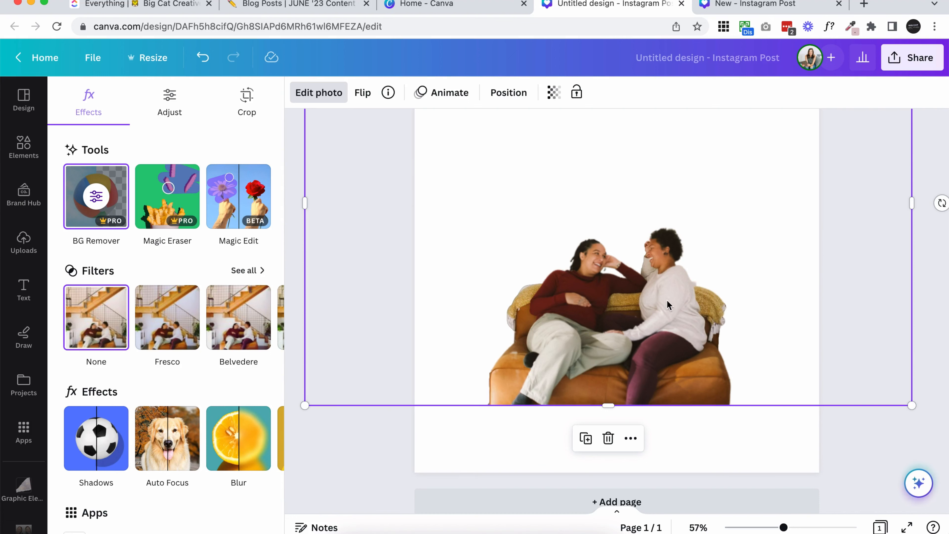
click(717, 441)
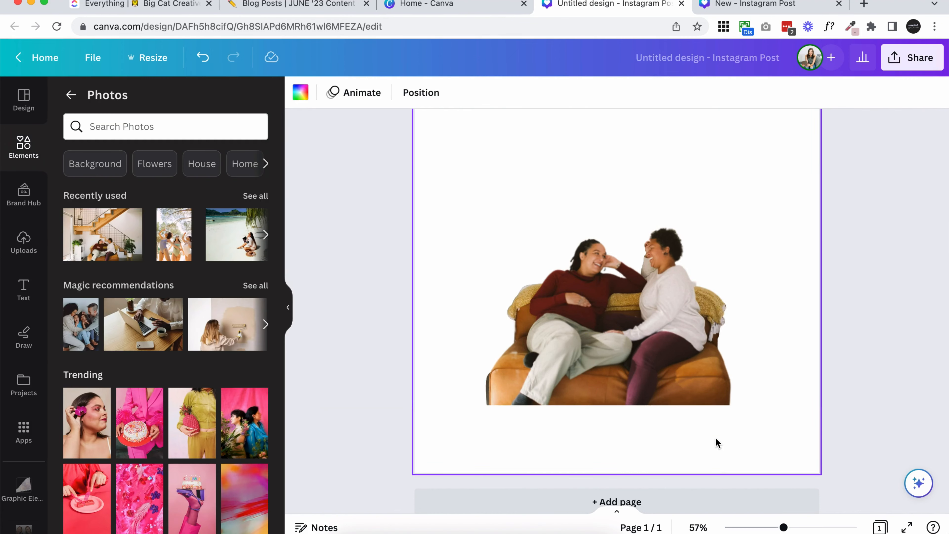
- Crop the empty area from the sides and top of the cutout photo so its frame fits closely around the women and sofa
click(660, 340)
scroll(660, 341, up, 4)
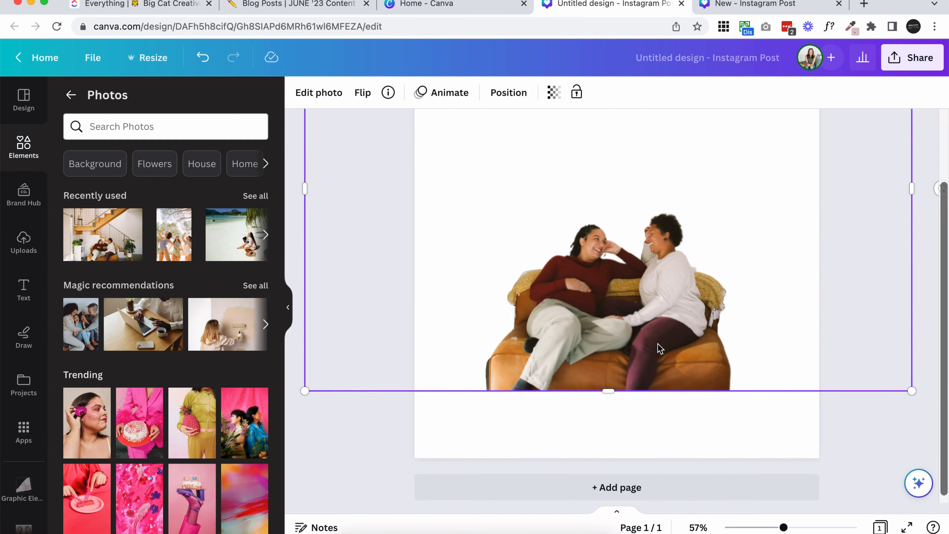
drag(912, 276, 779, 285)
drag(304, 266, 483, 270)
scroll(615, 273, down, 5)
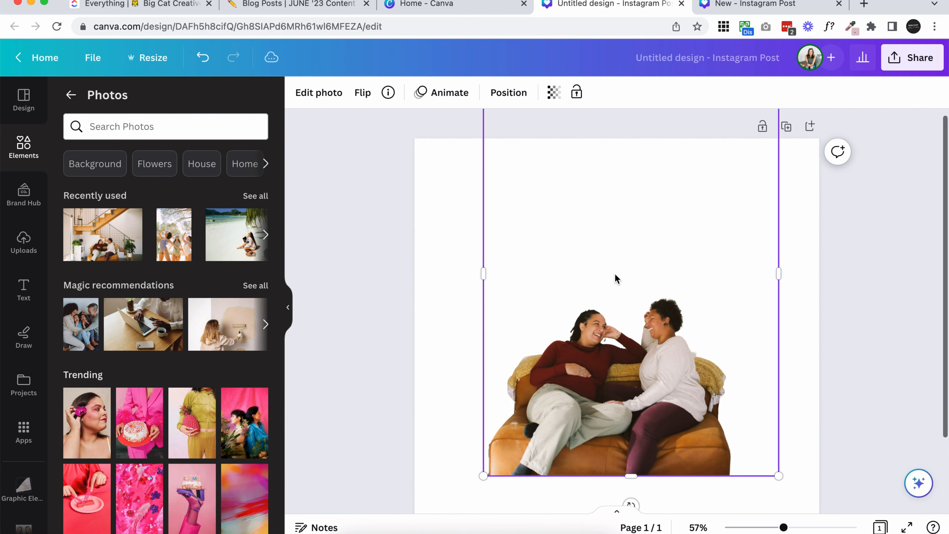
drag(626, 125, 624, 248)
drag(721, 316, 699, 316)
click(735, 331)
click(693, 262)
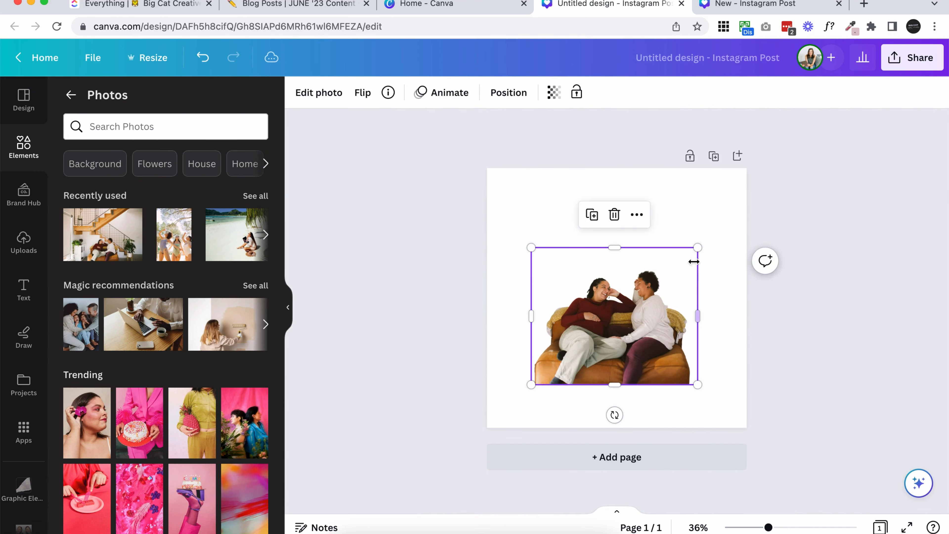
- Enlarge the cropped cutout and align it with the page's bottom edge, letting its frame extend past the right edge
drag(697, 251, 794, 168)
drag(701, 300, 684, 342)
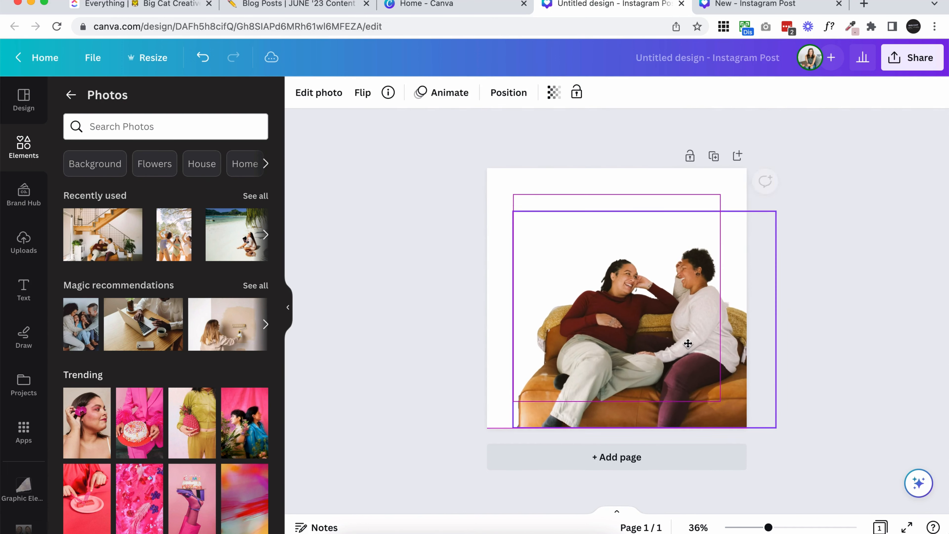
scroll(681, 316, up, 2)
scroll(681, 315, up, 5)
scroll(682, 316, down, 2)
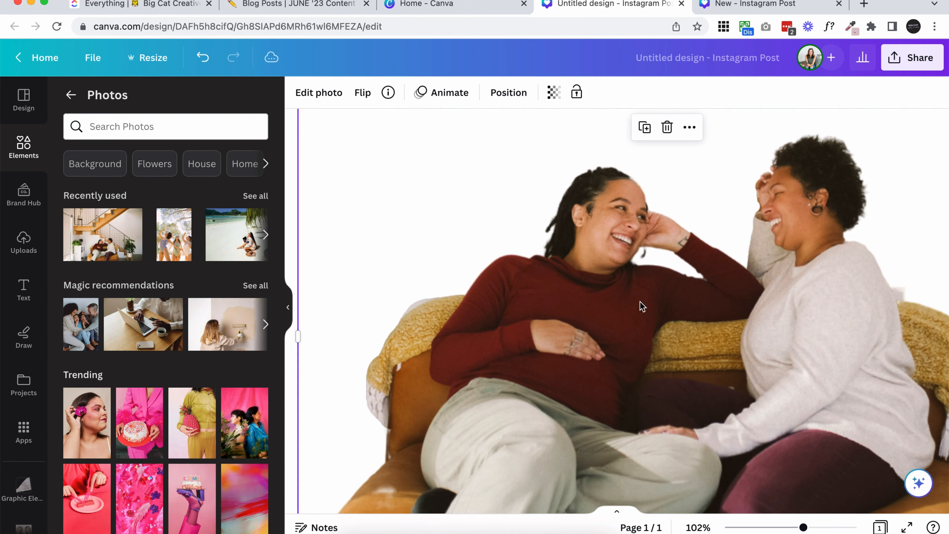
scroll(679, 235, down, 4)
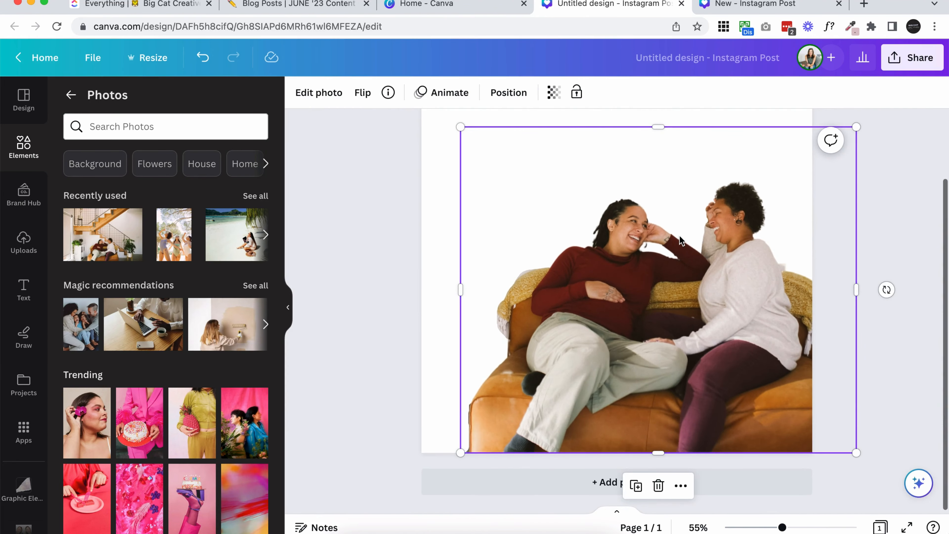
scroll(635, 258, down, 2)
scroll(468, 314, up, 2)
click(469, 315)
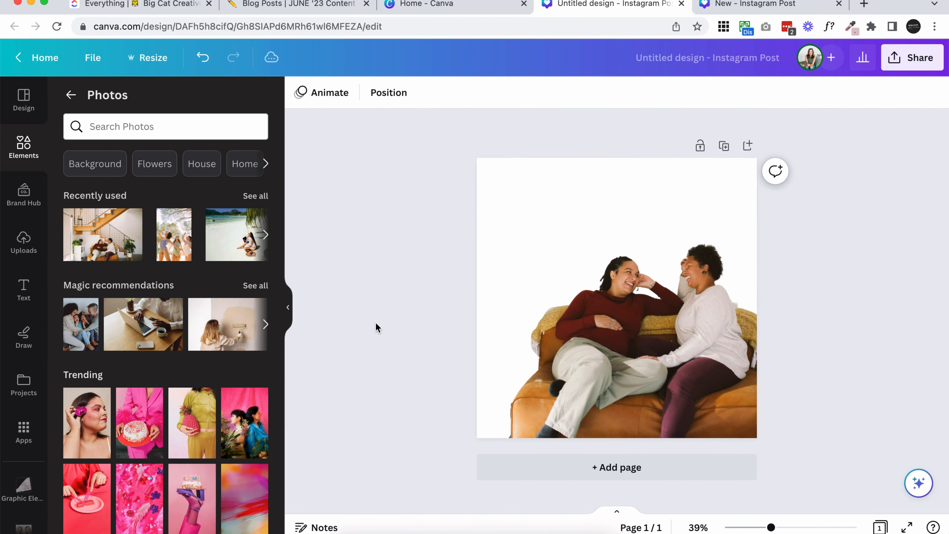
- Enlarge the cutout slightly from its upper-left corner and shift it a little to the right on the page
click(532, 286)
mouse_move(504, 205)
mouse_down()
mouse_move(478, 182)
mouse_move(494, 195)
mouse_up()
drag(568, 322, 577, 322)
click(401, 287)
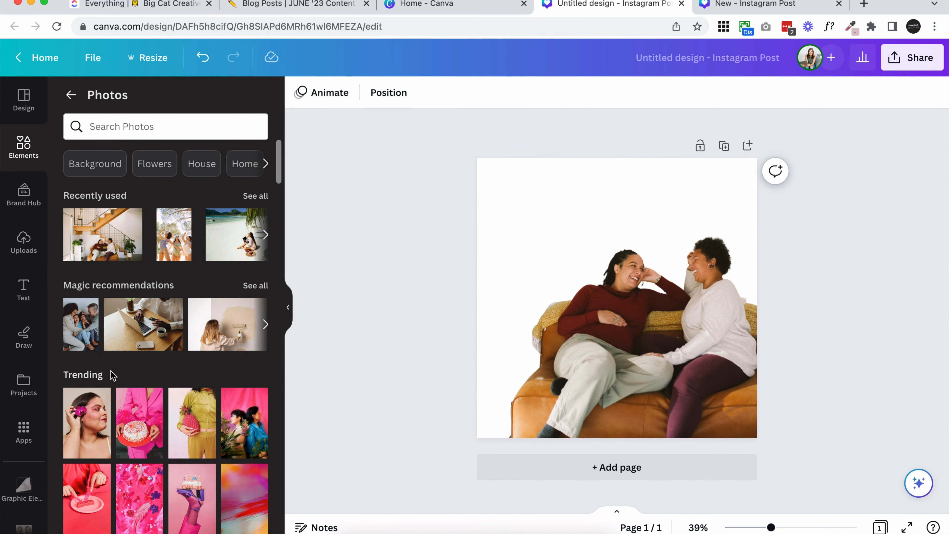
- Search the elements library for "background" and limit the results to photos
click(25, 142)
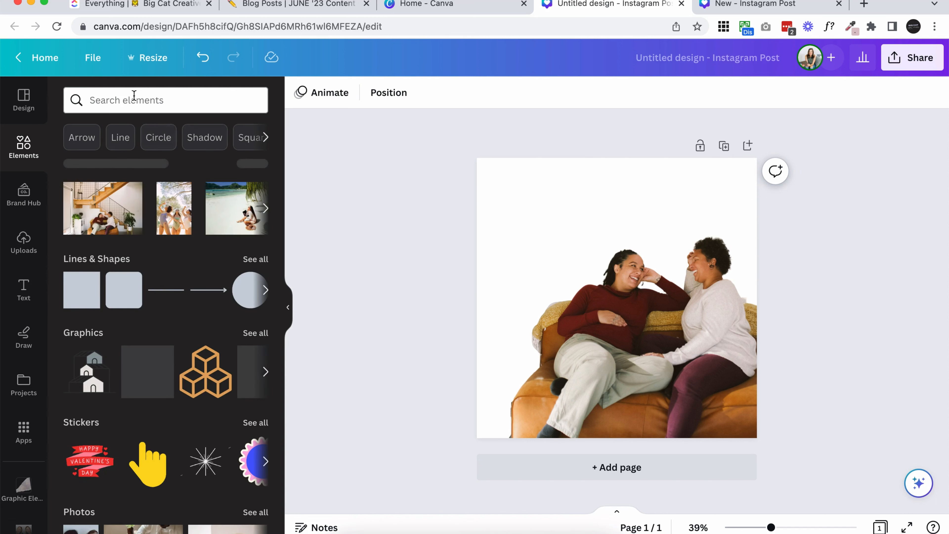
click(134, 94)
text(background)
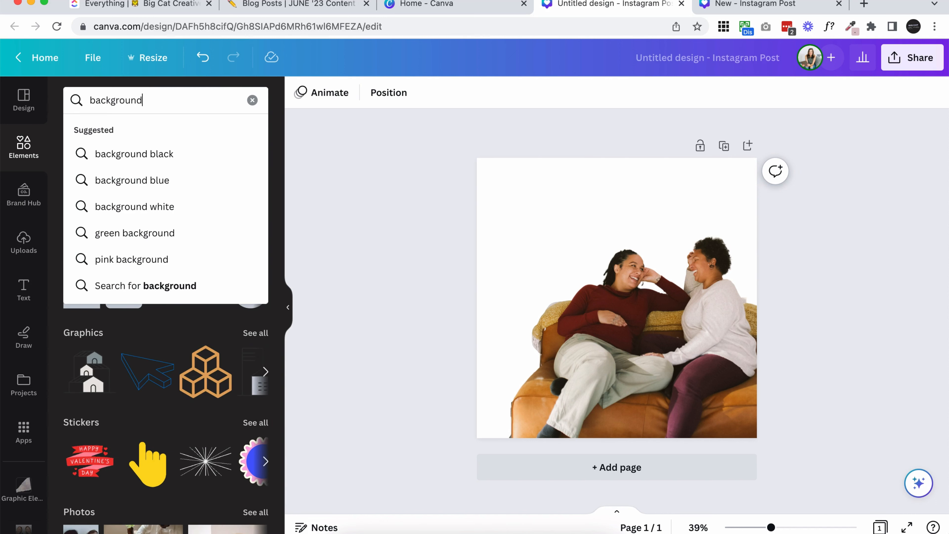
key(Return)
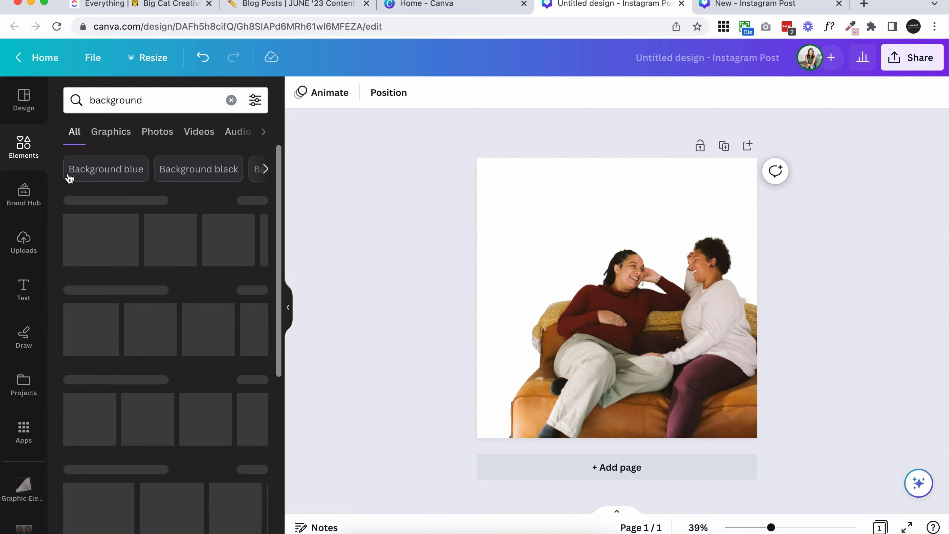
click(160, 132)
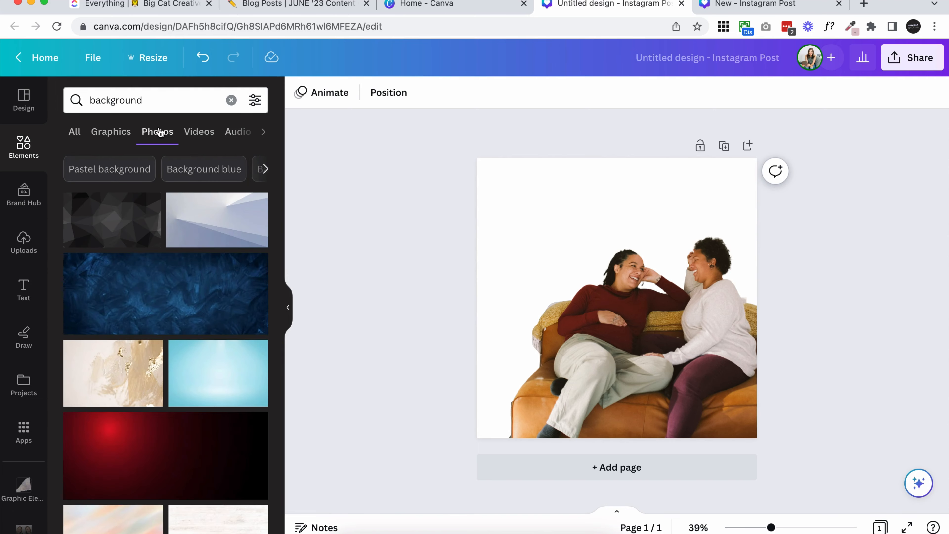
- Add the pink and purple watercolour photo from the background results and place it over the page's upper-left corner
scroll(176, 261, down, 10)
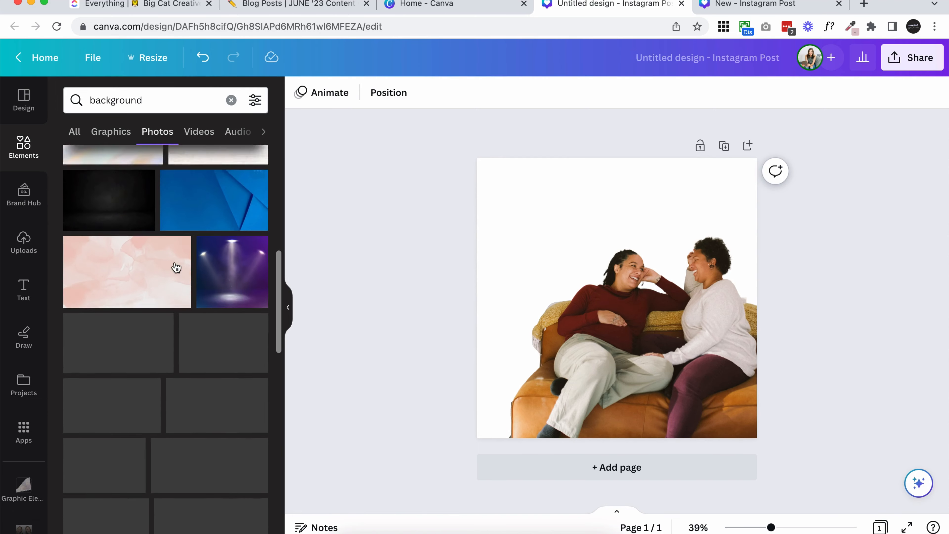
scroll(176, 267, down, 10)
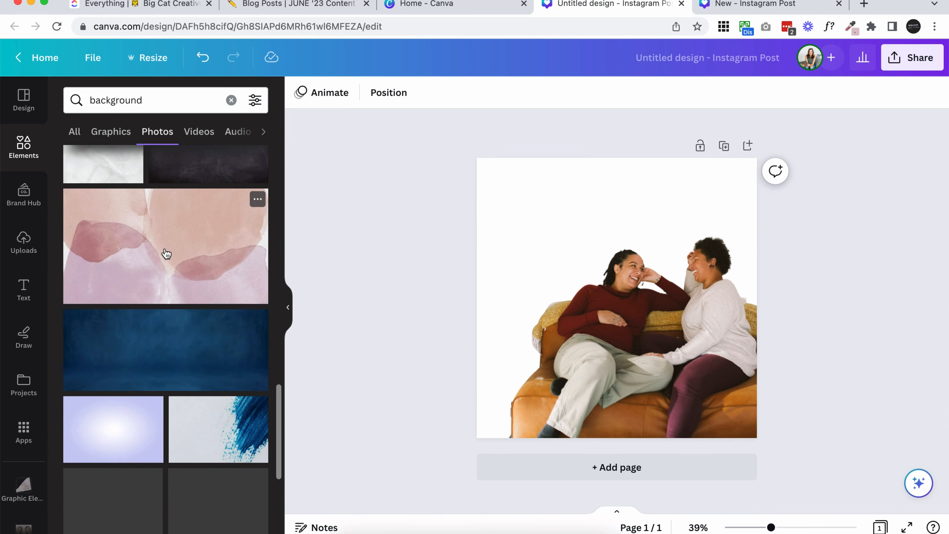
click(167, 254)
drag(591, 271, 545, 174)
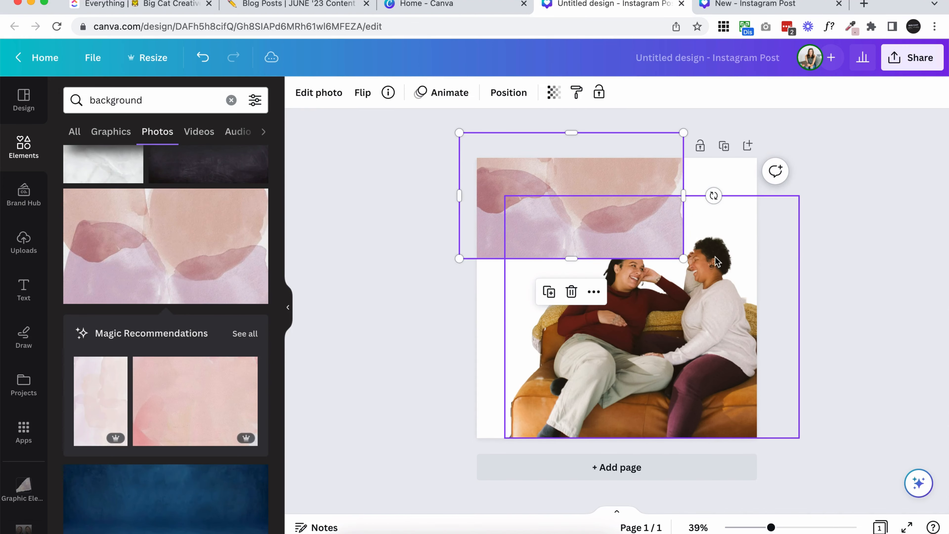
- Enlarge the watercolour photo to cover the whole page and send it behind the cutout
drag(683, 258, 838, 472)
drag(656, 253, 607, 257)
key(super+bracketleft)
click(380, 285)
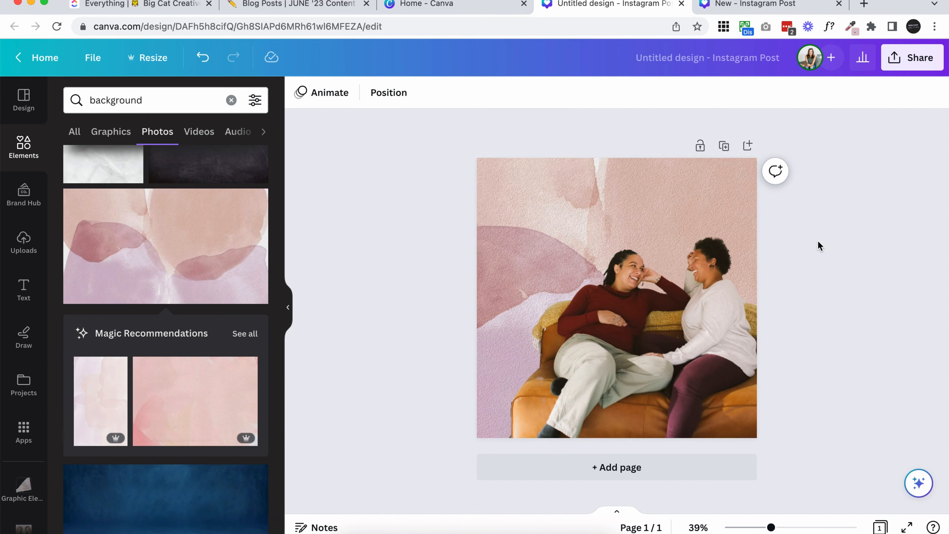
- Paste the "01 CONCEPTS" text group near the top of the page and shift the cutout down to sit below the heading
key(ctrl+v)
drag(621, 241, 622, 221)
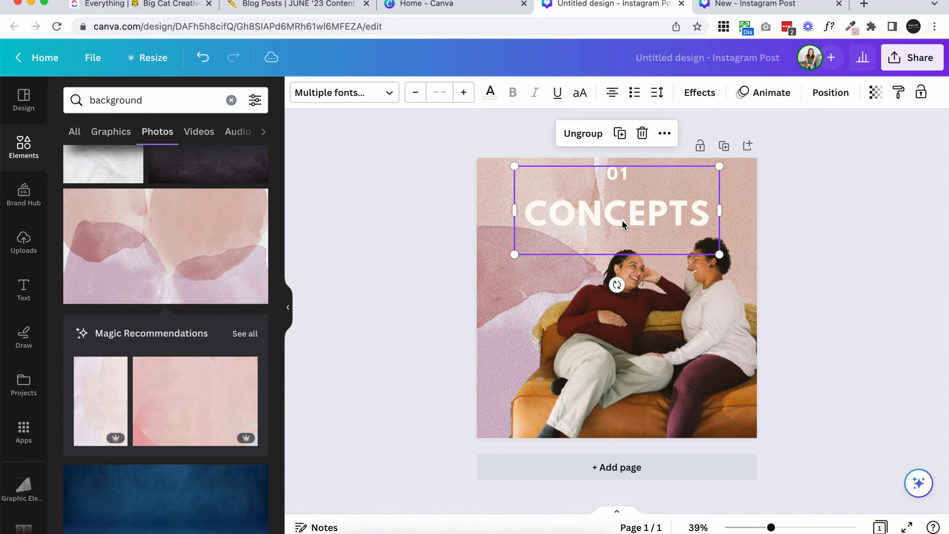
key(super+z)
click(431, 271)
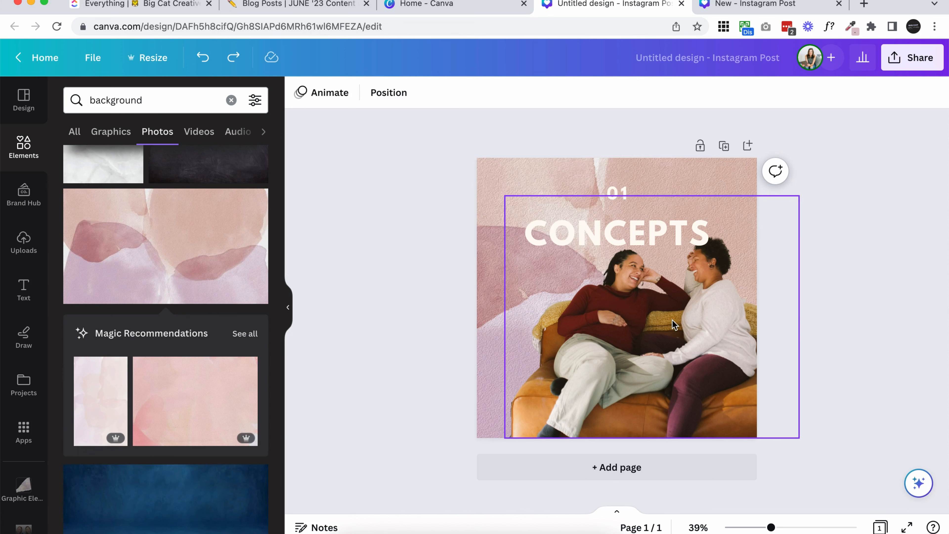
drag(673, 320, 670, 340)
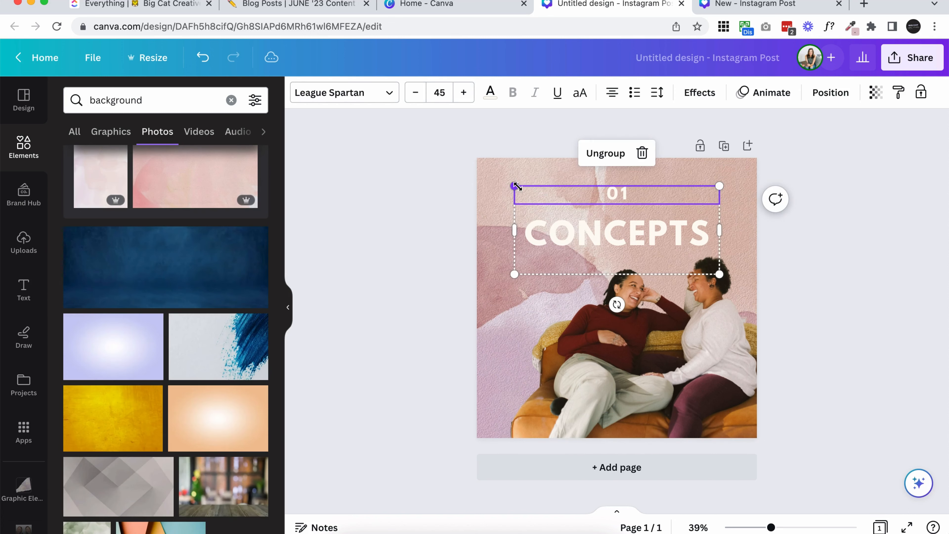
- Delete the "01" and "CONCEPTS" texts and the watercolour background from the page
key(Delete)
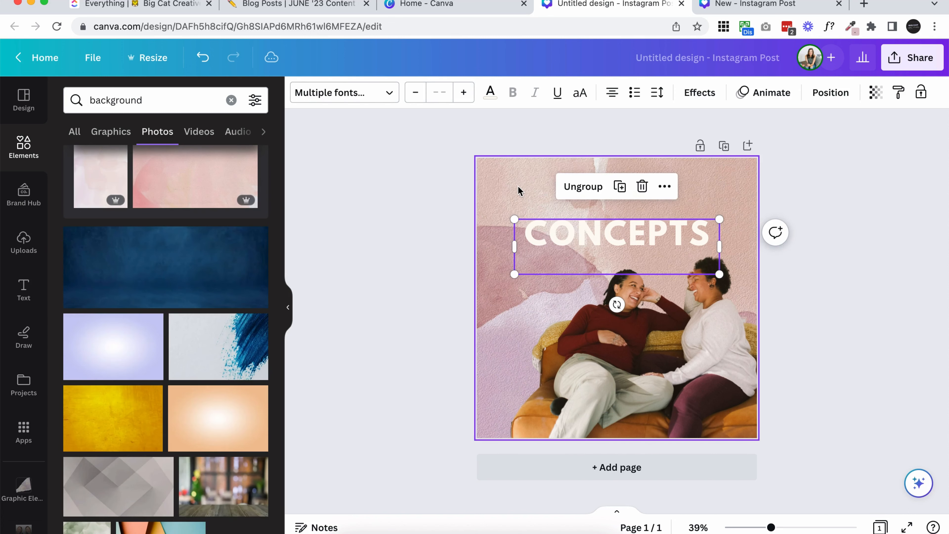
key(Delete)
click(517, 178)
key(Delete)
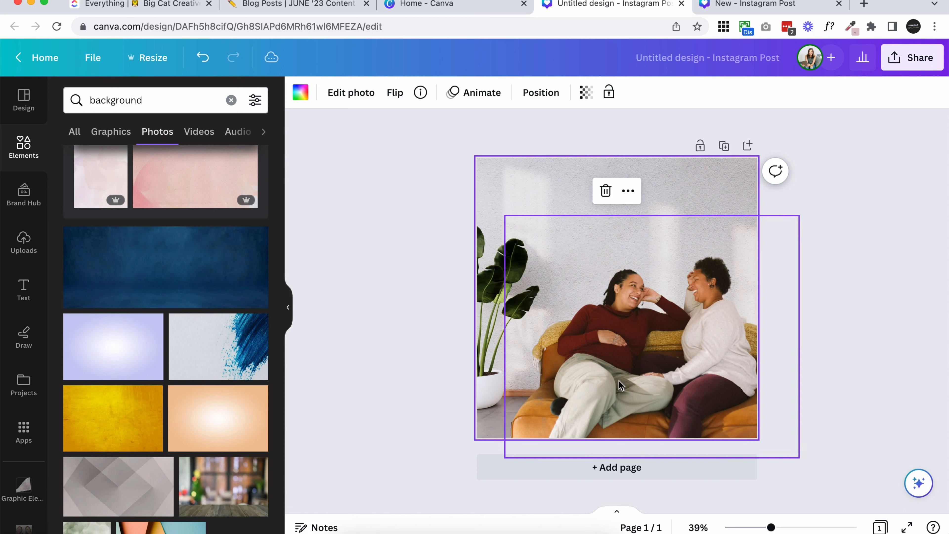
- Shrink the cutout from its lower-left corner until its bottom edge lines up with the page's bottom edge
click(504, 453)
drag(501, 454, 524, 438)
click(412, 278)
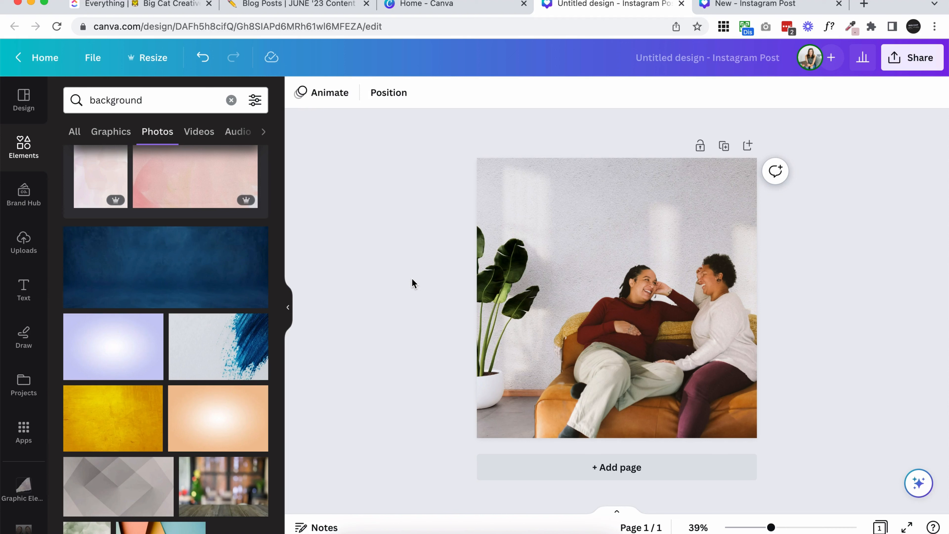
click(515, 247)
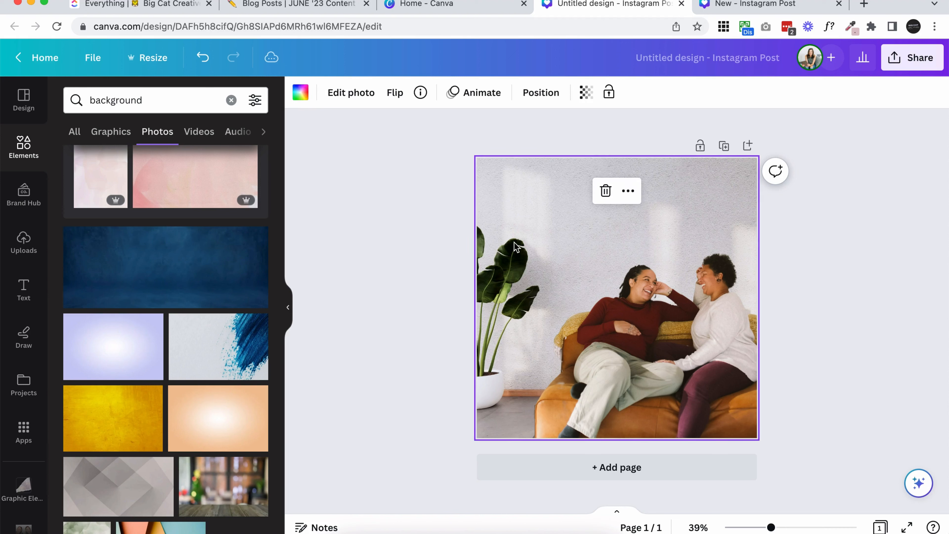
click(352, 290)
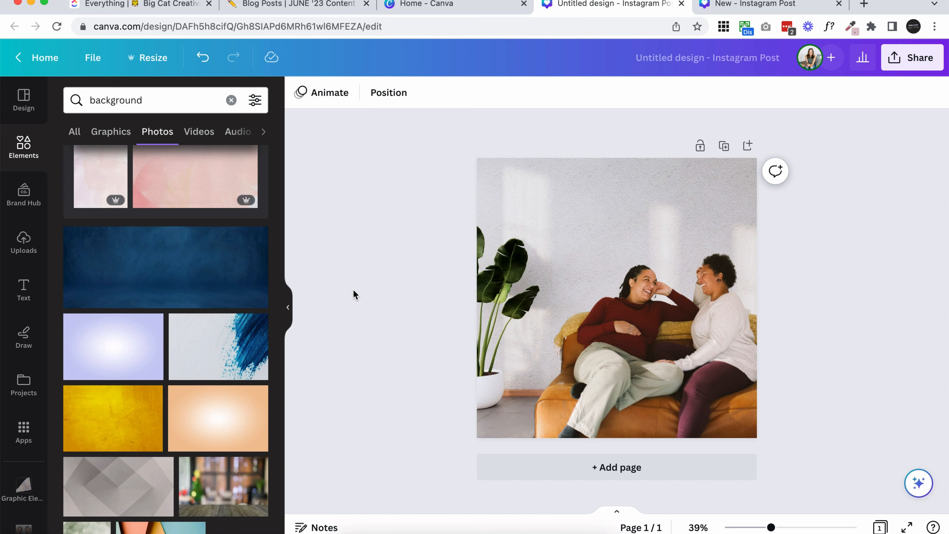
- Delete the grey wall and plant background photo and move the cutout up and left to the middle of the page
click(495, 214)
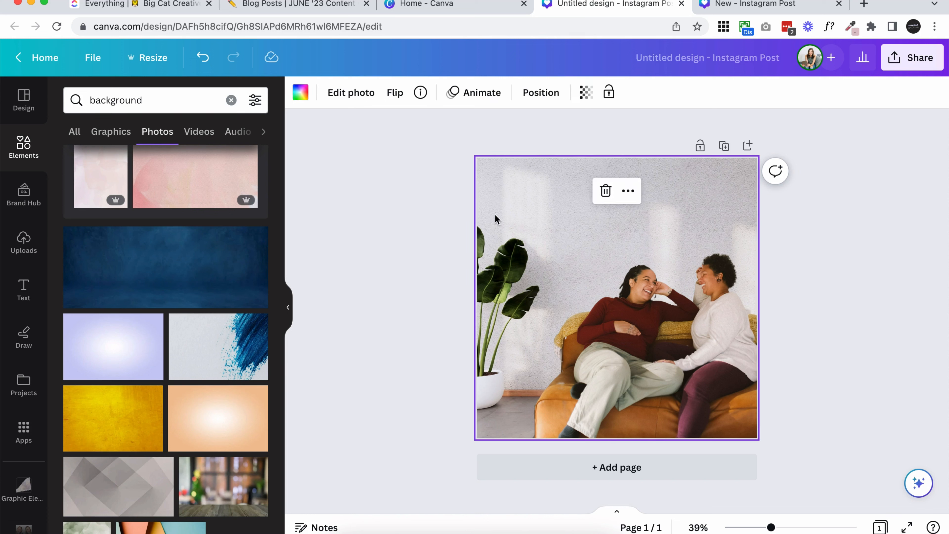
key(BackSpace)
drag(677, 370, 633, 342)
click(714, 166)
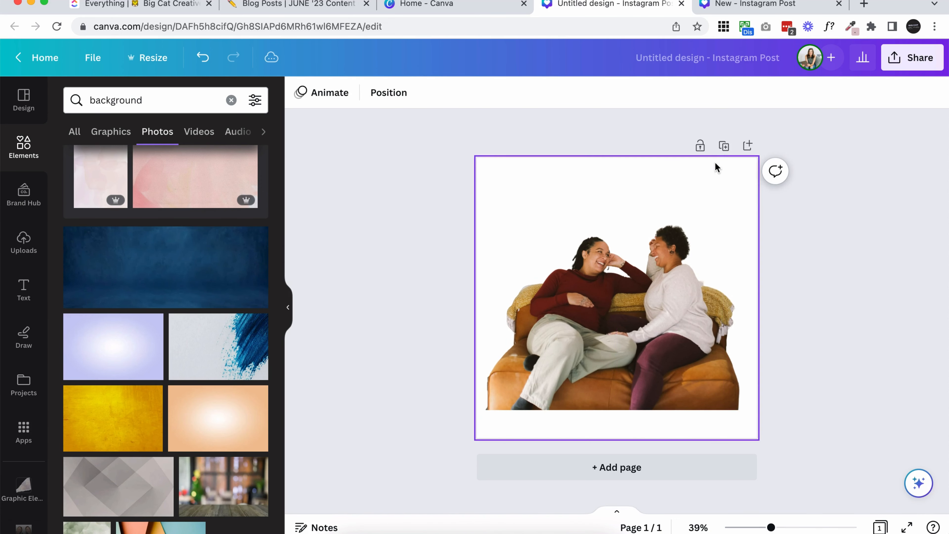
- Duplicate the page and delete the cutout from the copy to leave page 2 blank
click(725, 145)
click(667, 371)
key(Delete)
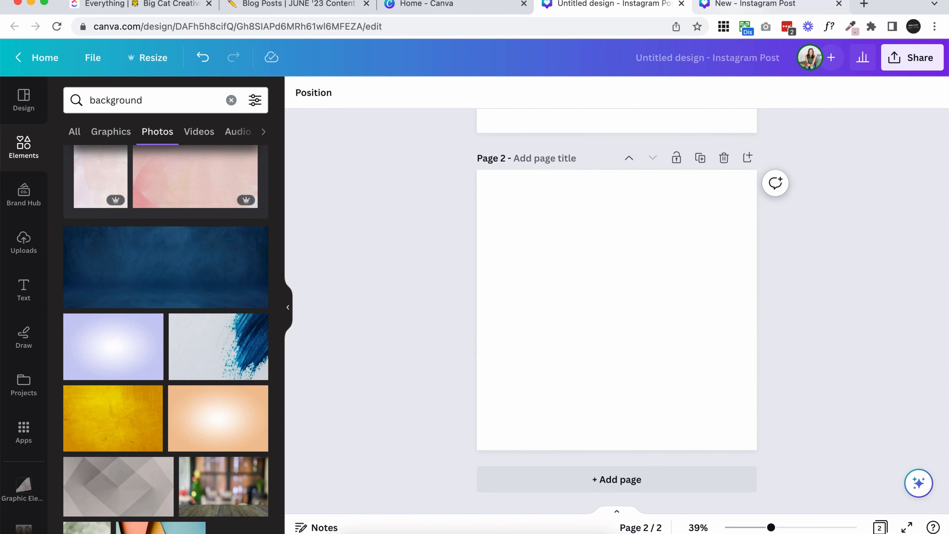
- Put the cutout of the woman sitting with a laptop on page 2 and return to page 1
scroll(626, 127, up, 4)
scroll(589, 301, down, 3)
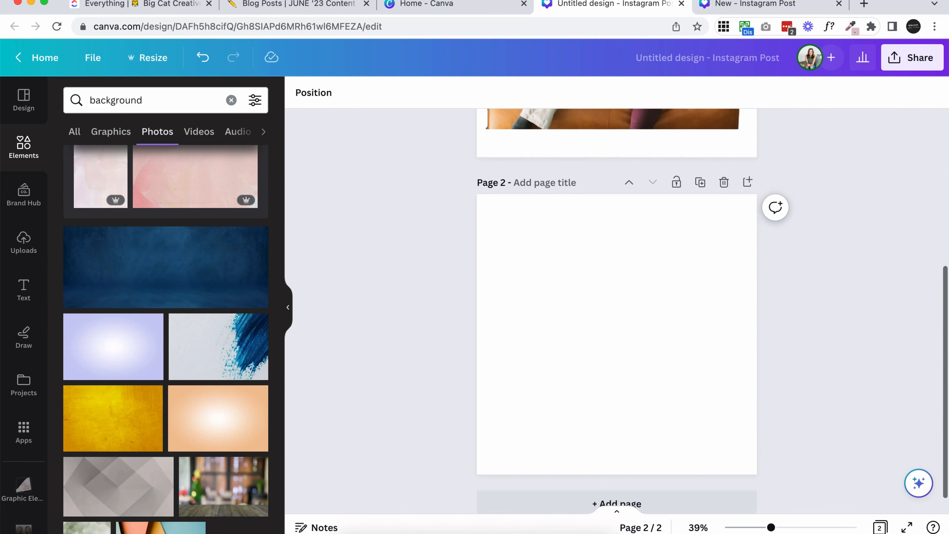
key(ctrl+z)
scroll(836, 353, up, 5)
scroll(836, 353, down, 5)
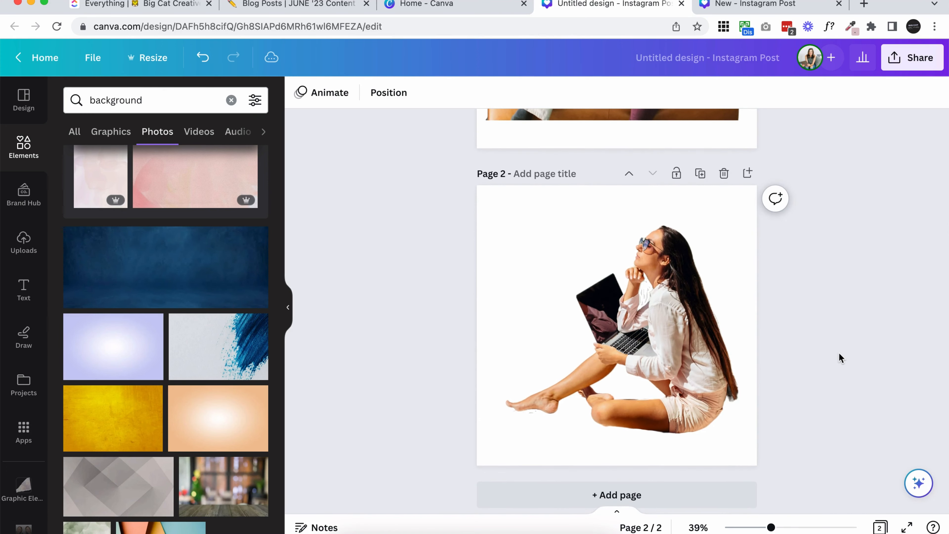
scroll(838, 352, up, 5)
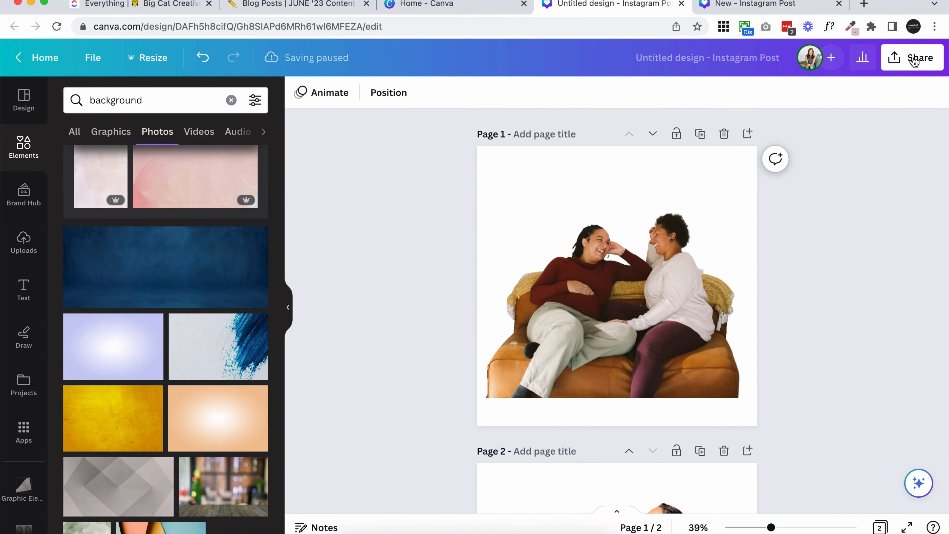
- Download both pages as PNG with a transparent background at size 1.5 (1,620 × 1,620 px)
click(918, 57)
click(741, 396)
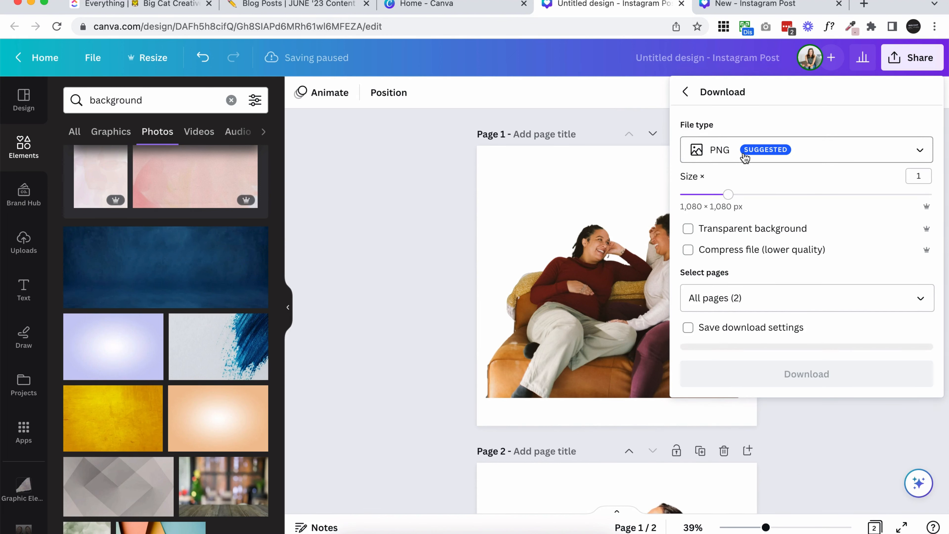
click(701, 230)
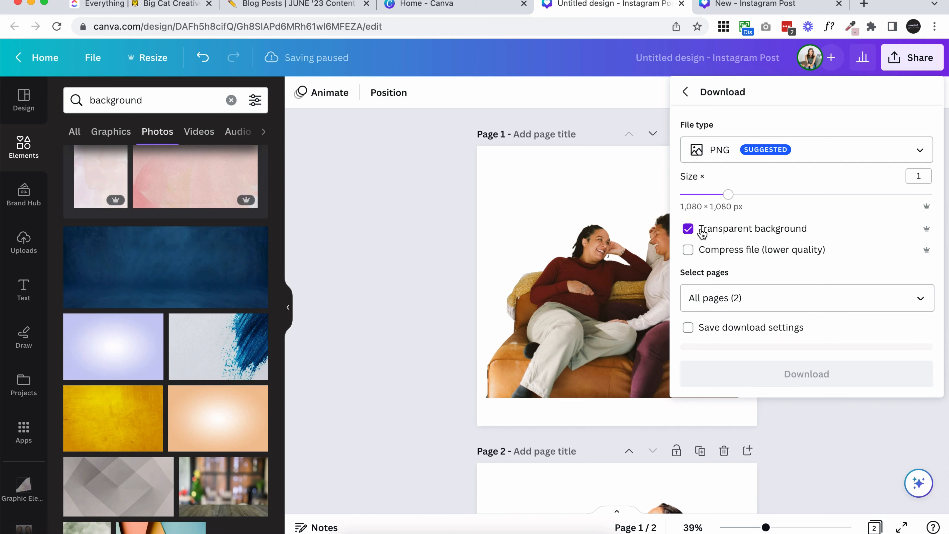
drag(727, 195, 763, 204)
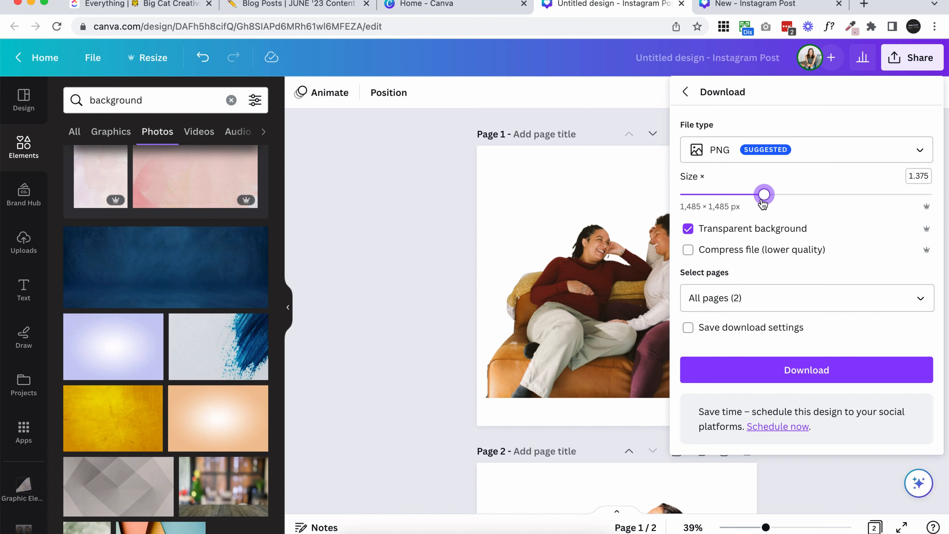
drag(764, 196, 774, 195)
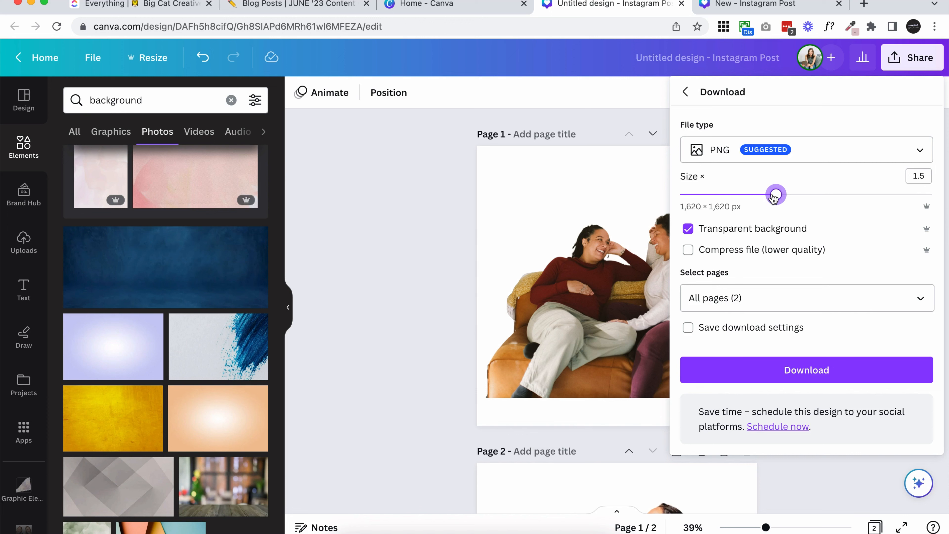
click(788, 369)
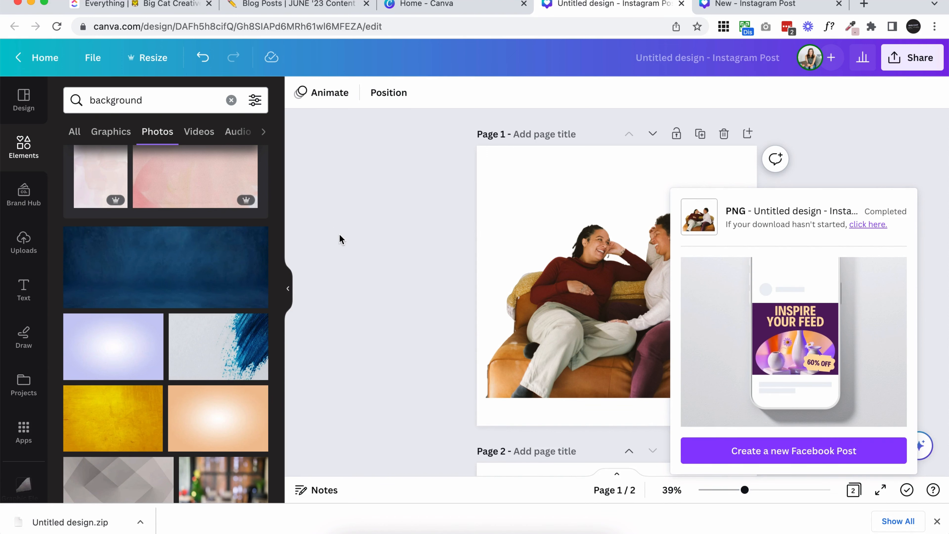
- Extract the downloaded Untitled design.zip and preview 1.png in Finder
click(90, 523)
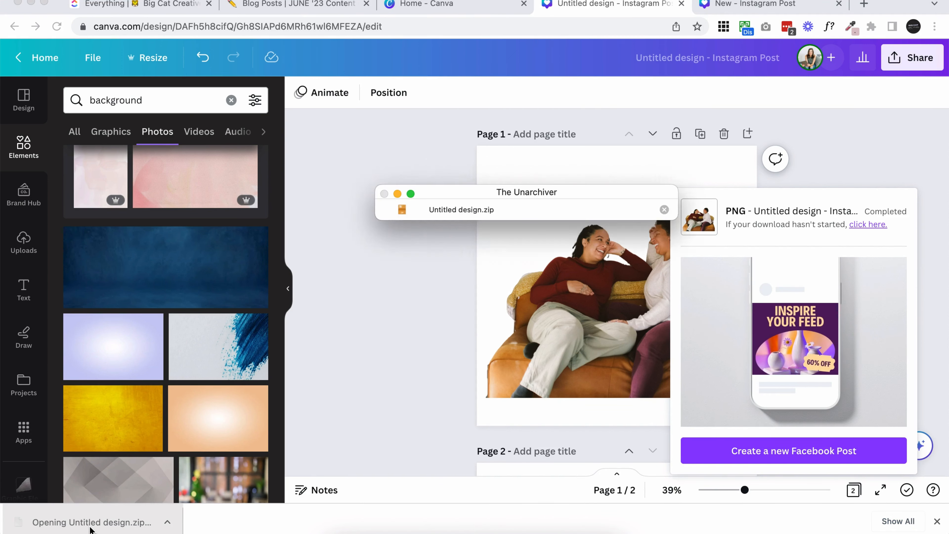
key(space)
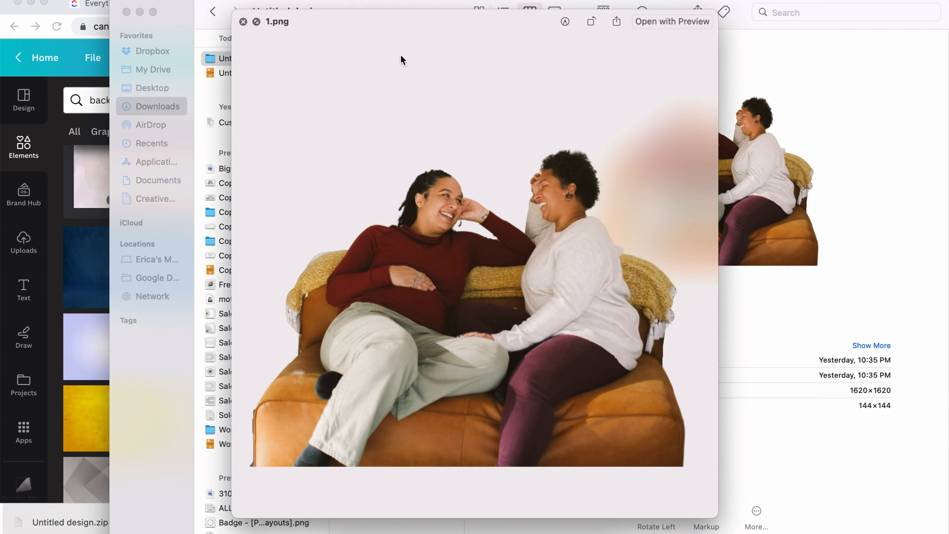